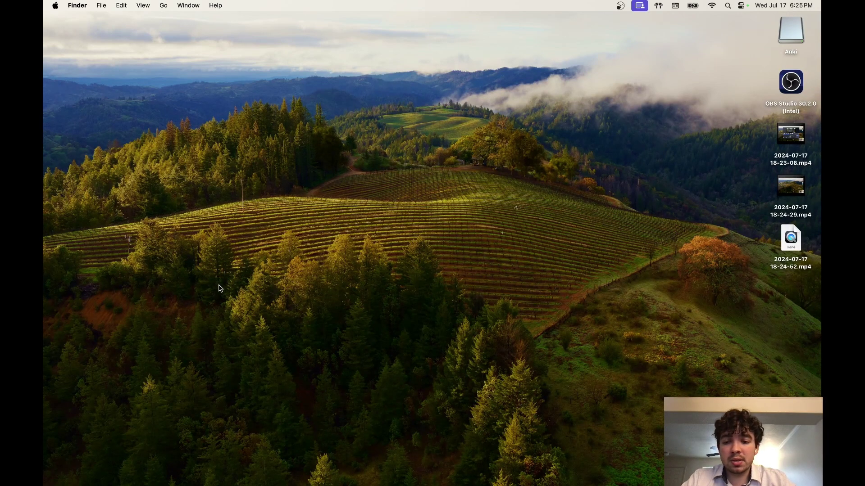
Step: Search the web for 'anki' in Safari with the browser window filling the screen
mouse_move(162, 485)
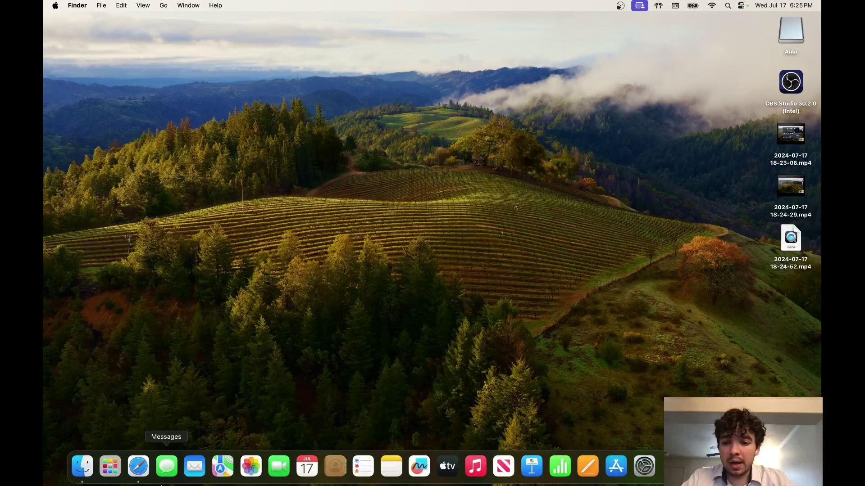
click(138, 469)
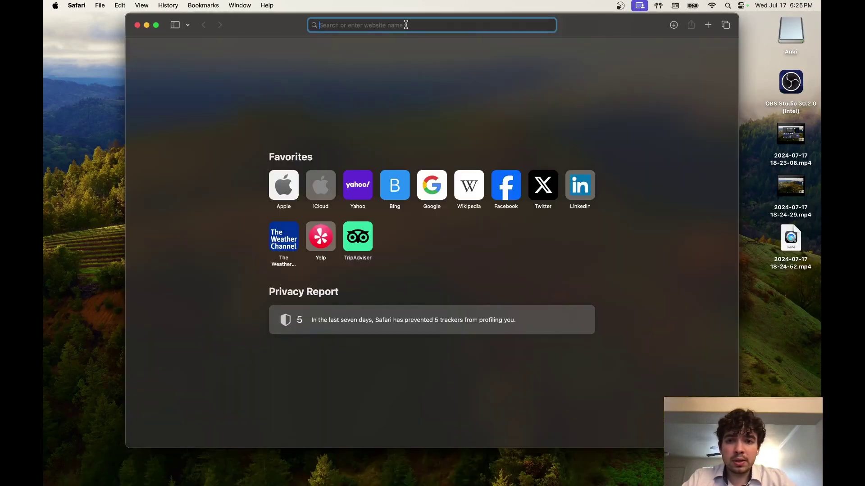
text(anki)
key(Return)
click(156, 25)
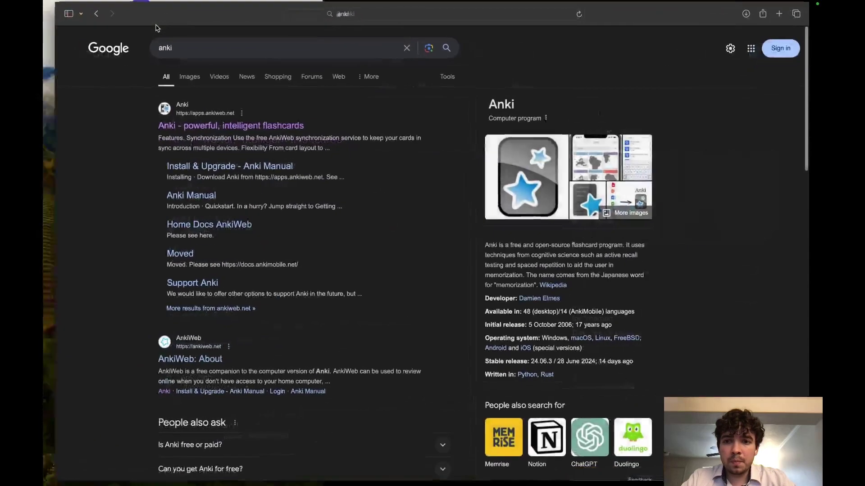
click(211, 129)
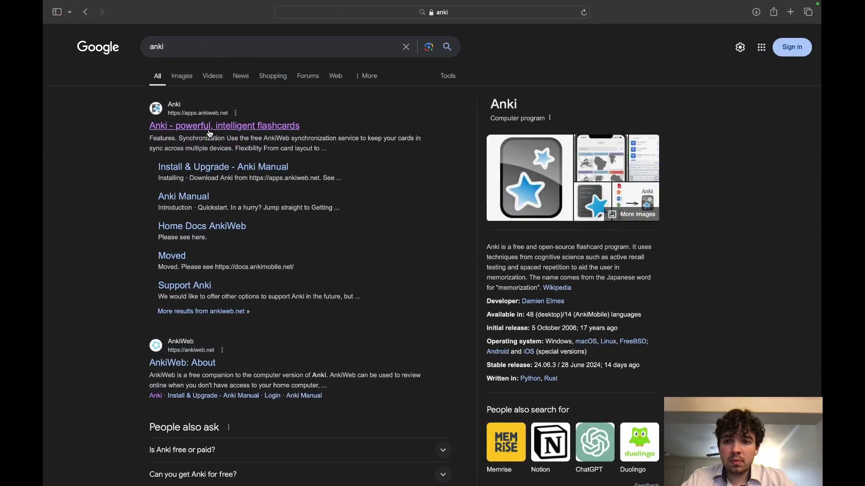
Step: On apps.ankiweb.net, download Anki for macOS 11+ (Intel, 24.06.3 Qt6)
click(210, 134)
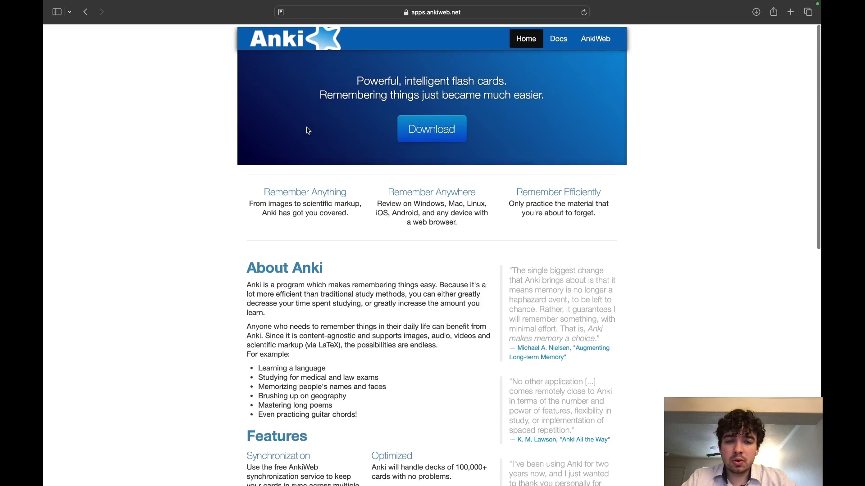
scroll(307, 130, down, 15)
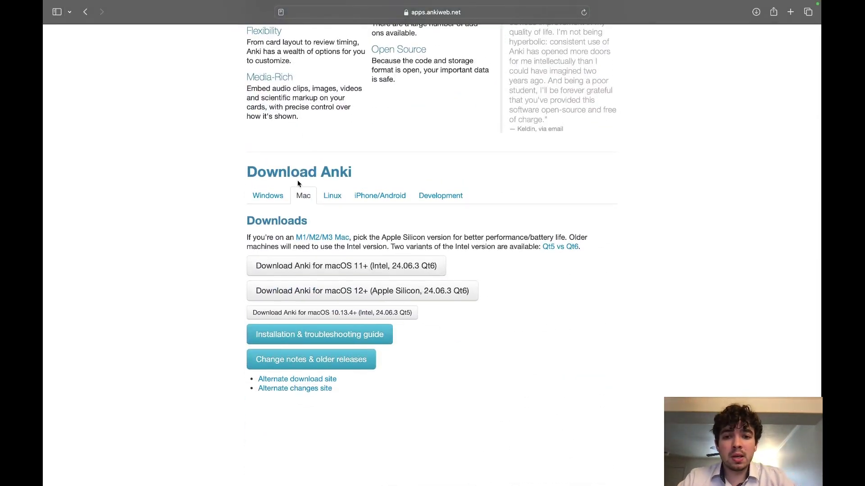
click(402, 274)
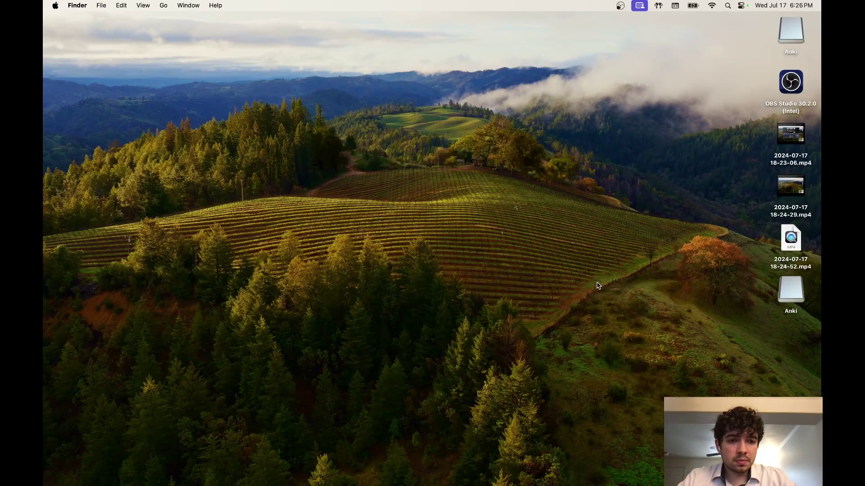
Step: Launch Anki through a Spotlight search for 'ank'
click(729, 6)
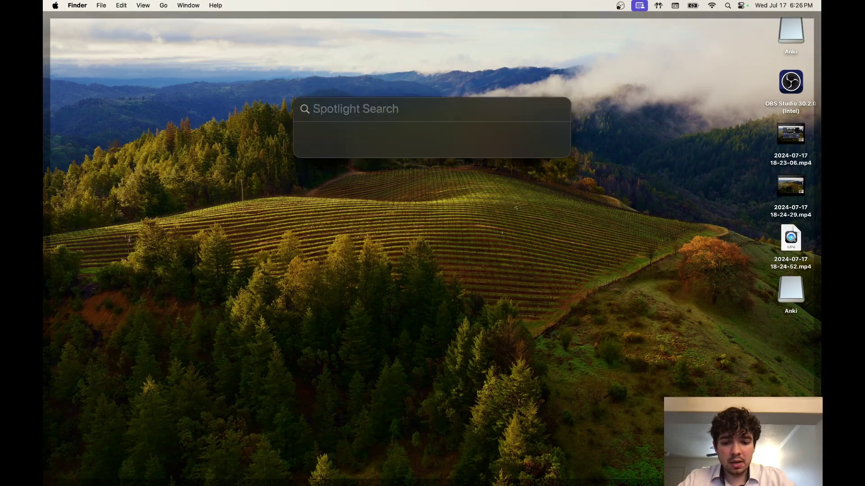
text(anki)
key(Return)
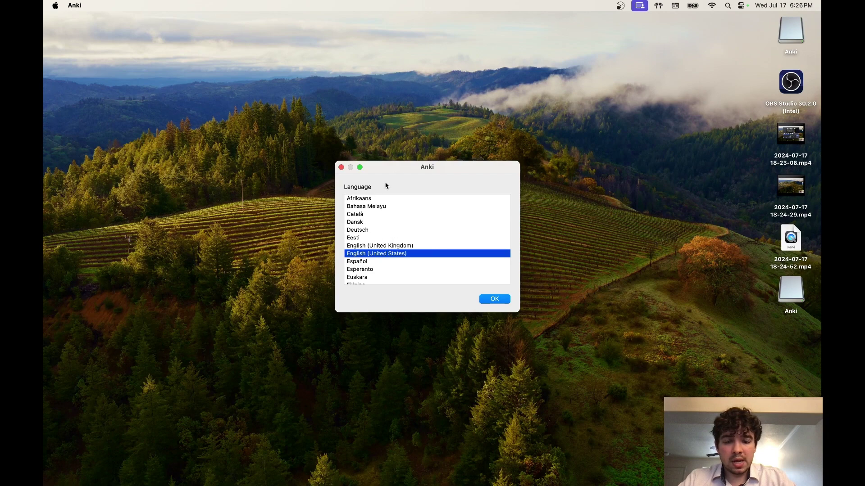
Step: Choose English (United States) as the interface language and acknowledge the prefs21.db notice
scroll(384, 274, down, 5)
scroll(384, 271, up, 5)
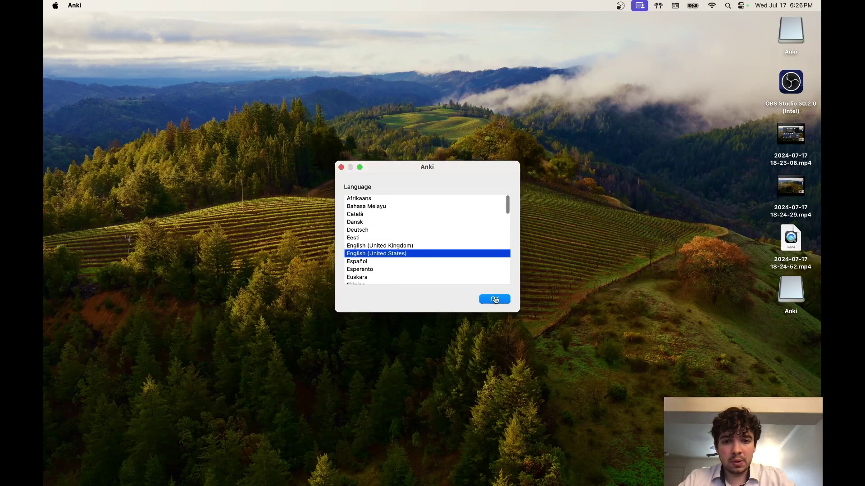
click(495, 300)
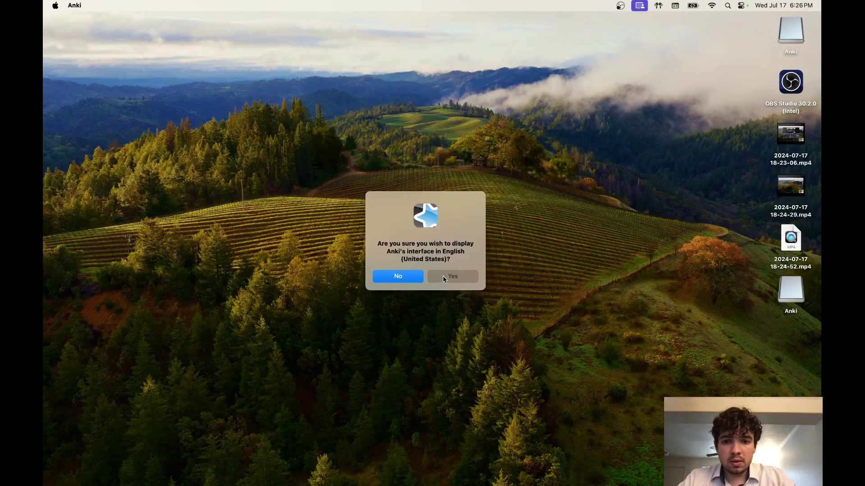
click(444, 278)
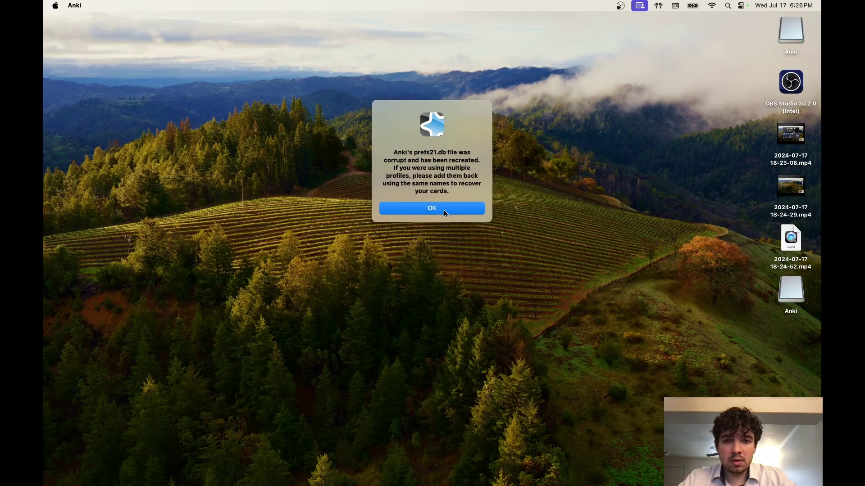
click(444, 214)
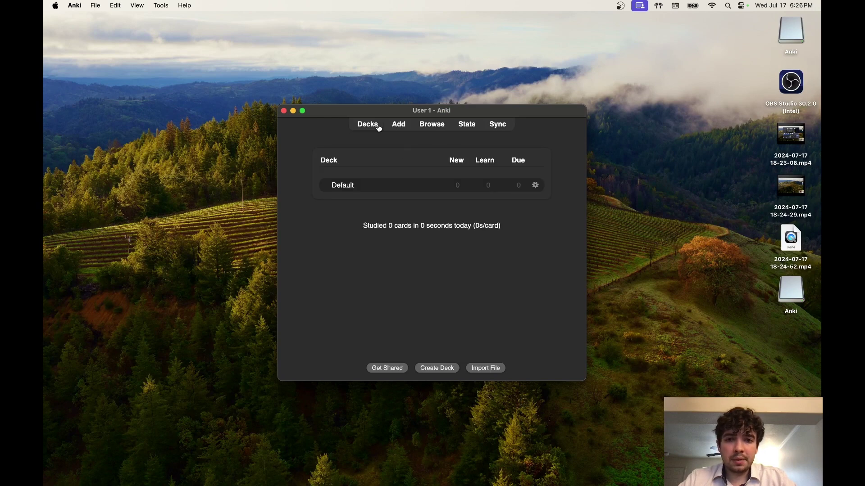
Step: Make the Anki window full screen, then switch back to the Safari desktop
click(303, 111)
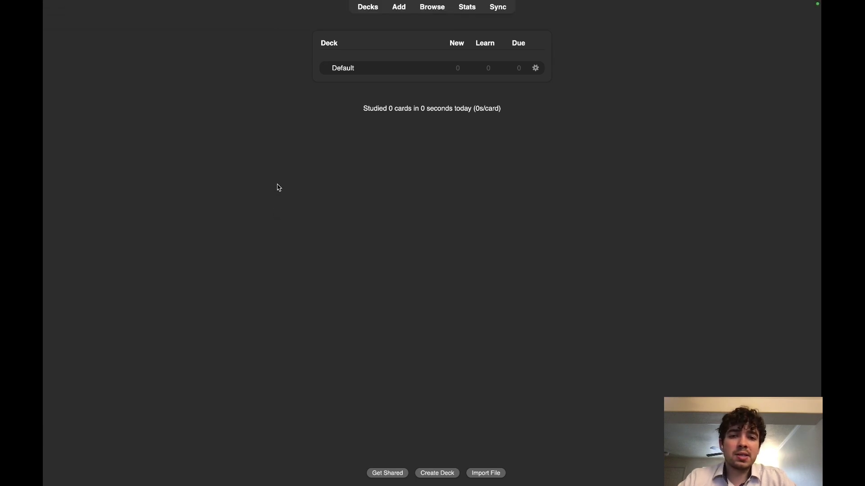
key(ctrl+Up)
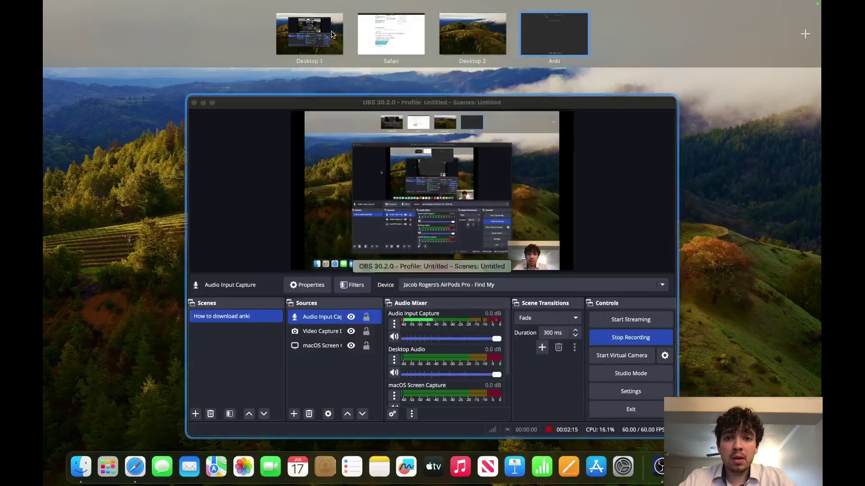
click(400, 31)
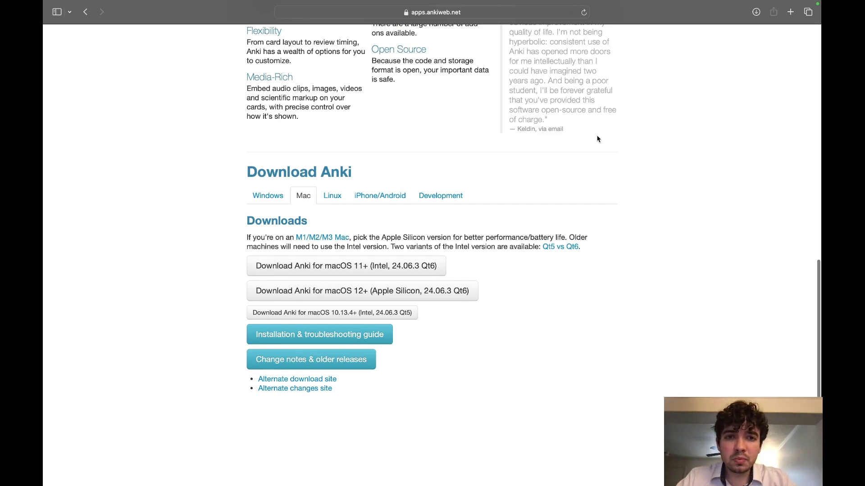
Step: Search for 'ankiweb' and open the AnkiWeb: About page
scroll(596, 137, up, 15)
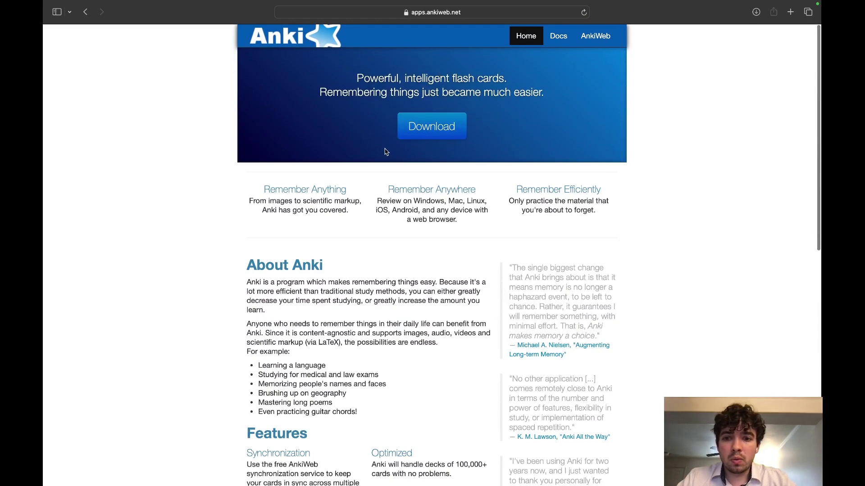
click(279, 12)
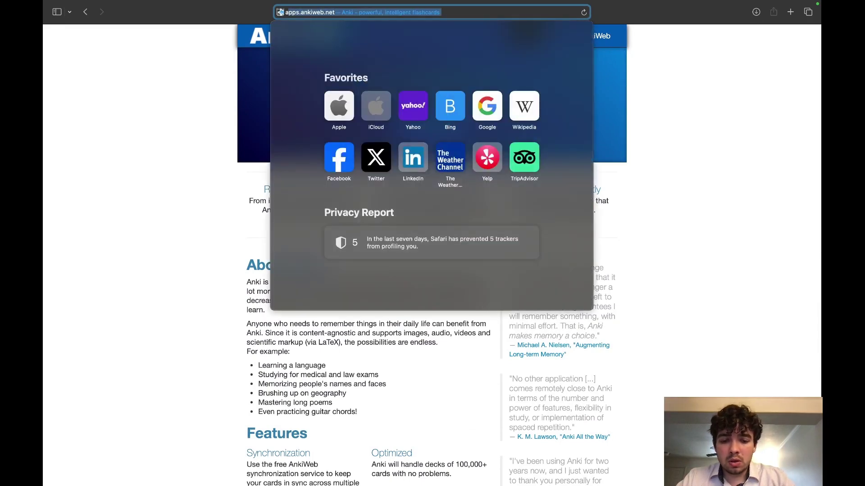
text(ankiweb)
key(Return)
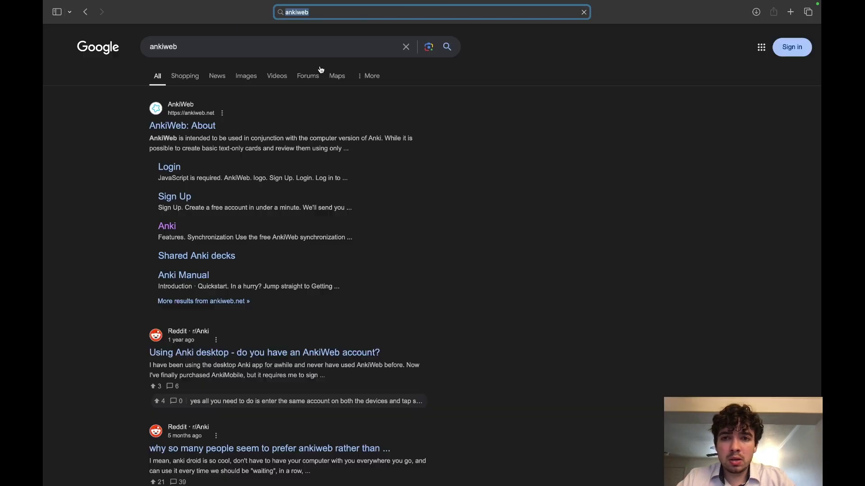
click(182, 128)
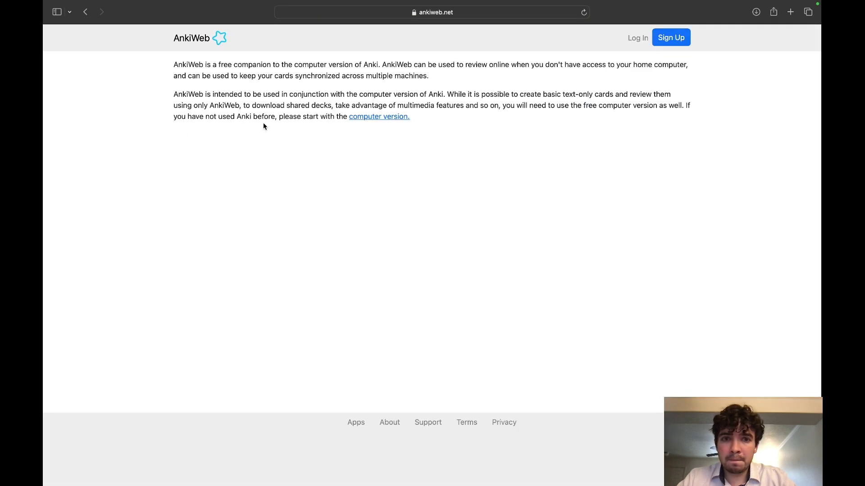
Step: Sign up for an AnkiWeb account, confirm verification, and proceed to the Decks page
click(669, 40)
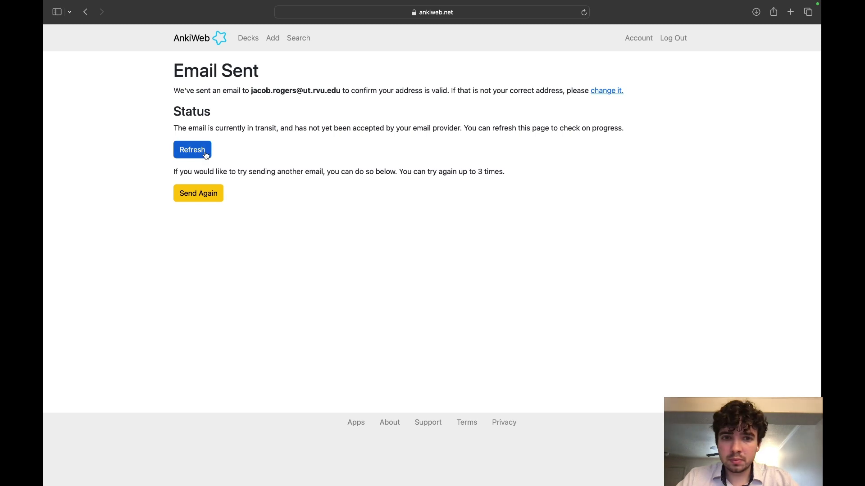
click(206, 154)
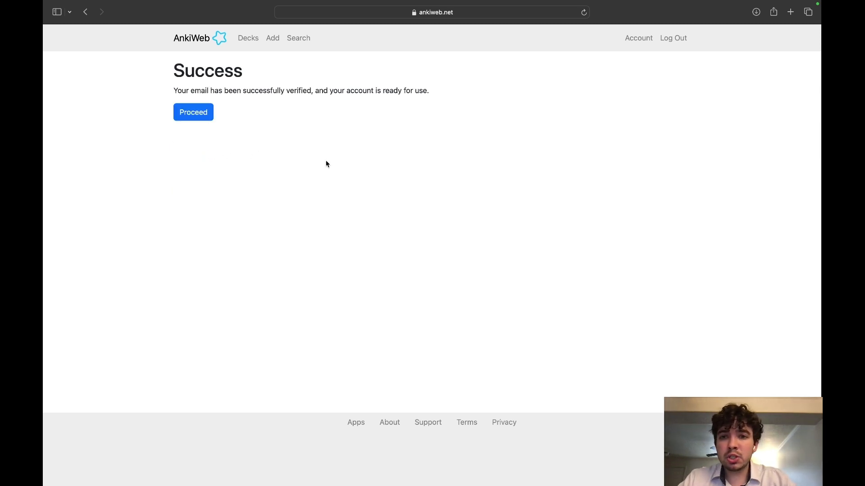
click(207, 119)
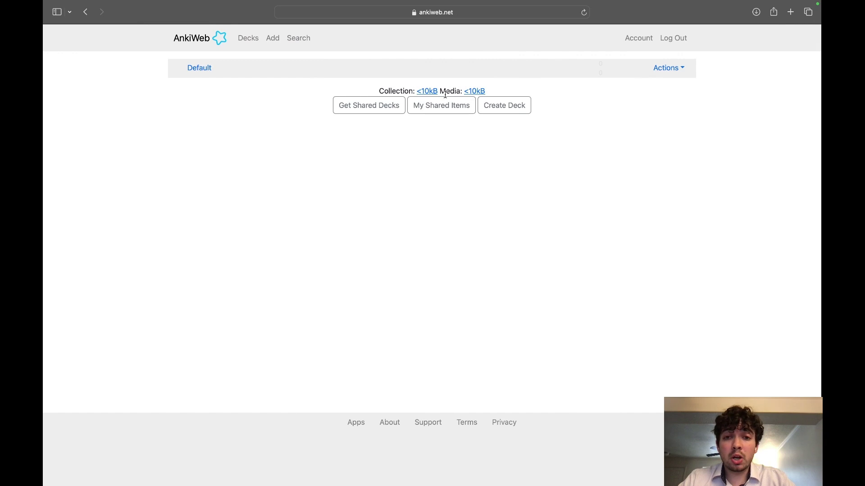
Step: Open the Syncing section of Anki's Preferences
key(ctrl+Right)
key(ctrl+Right)
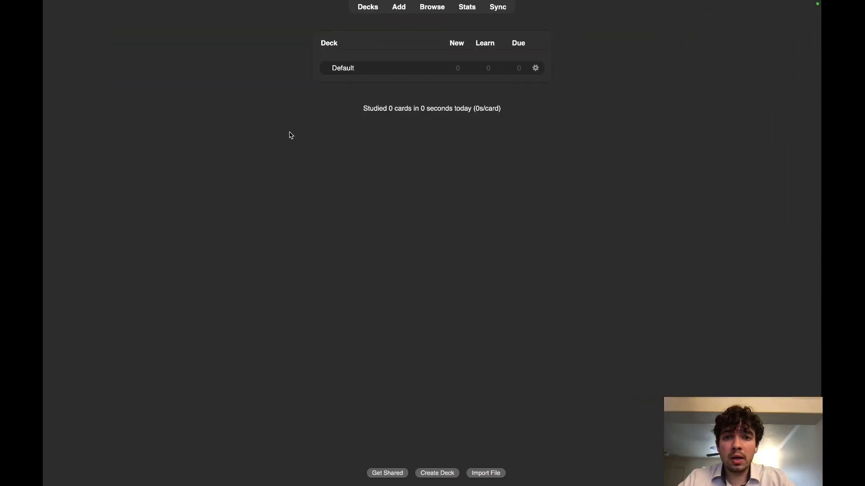
mouse_move(272, 3)
click(73, 5)
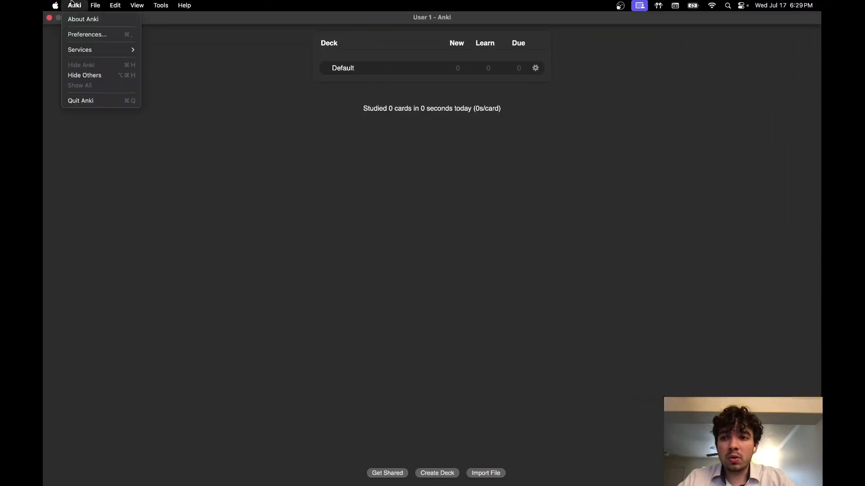
click(83, 35)
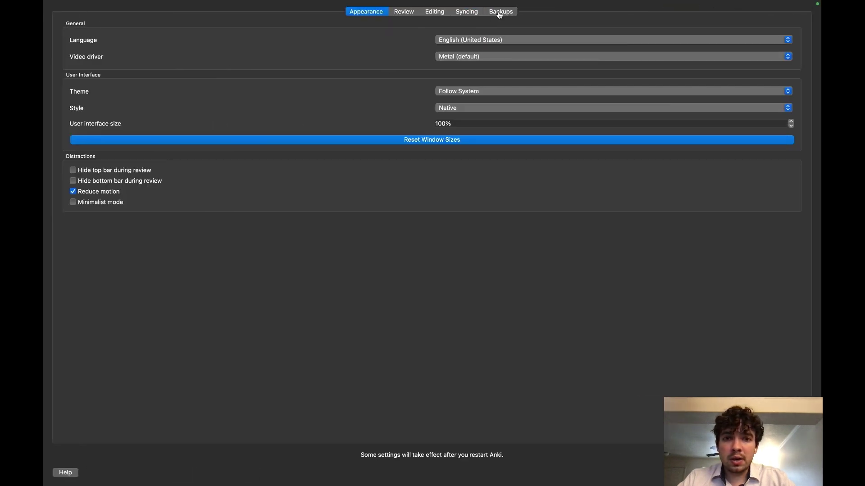
click(469, 11)
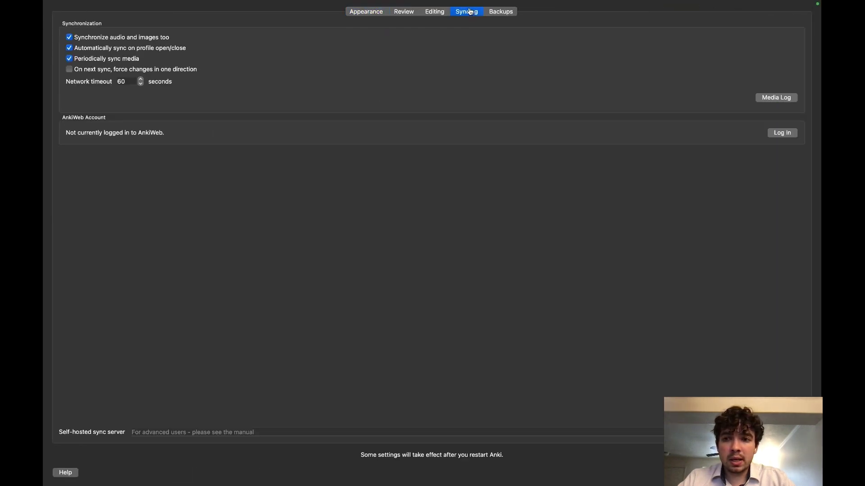
Step: Log in to AnkiWeb, sync, and resolve the conflict by uploading to AnkiWeb
click(788, 134)
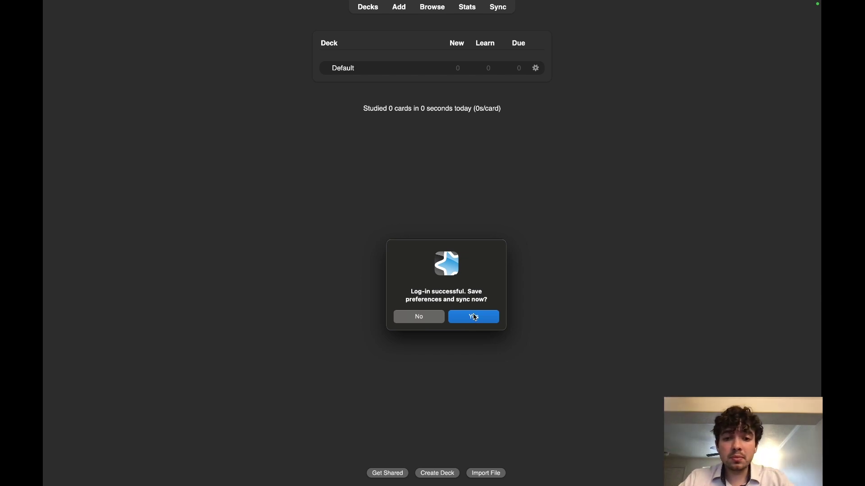
click(476, 317)
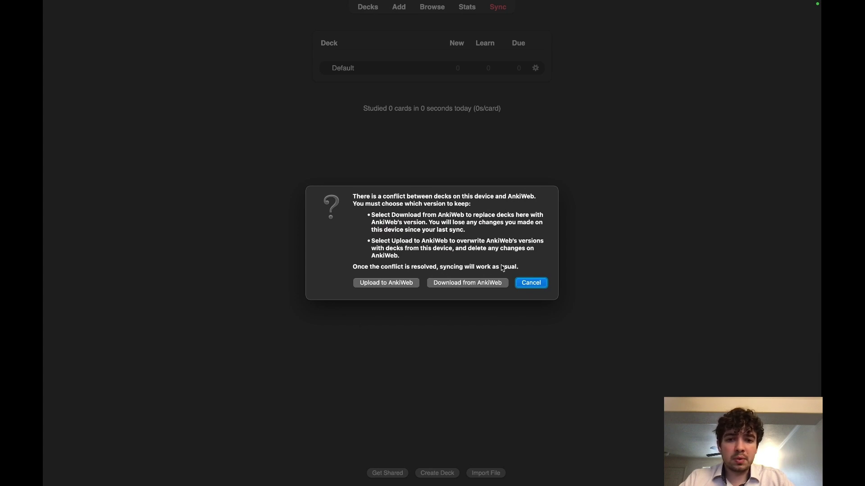
click(399, 286)
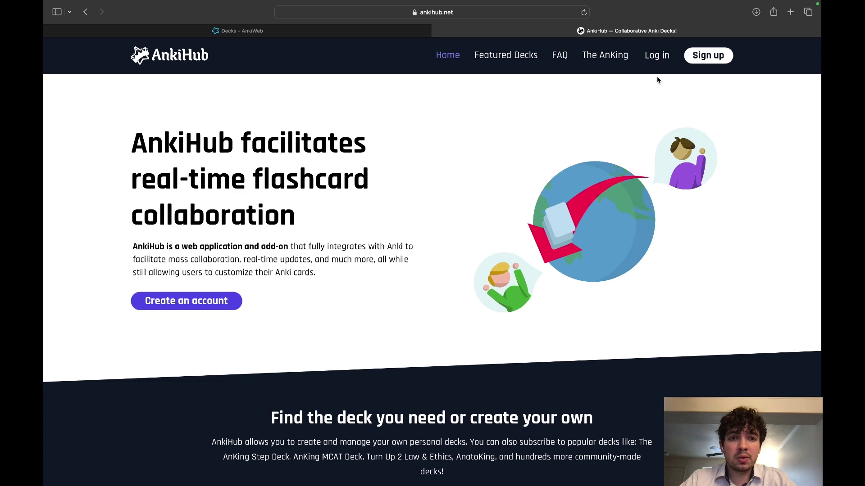
Step: Start an AnkiHub sign-up, enter the account details, and choose Medical (MD or DO), M3
click(698, 61)
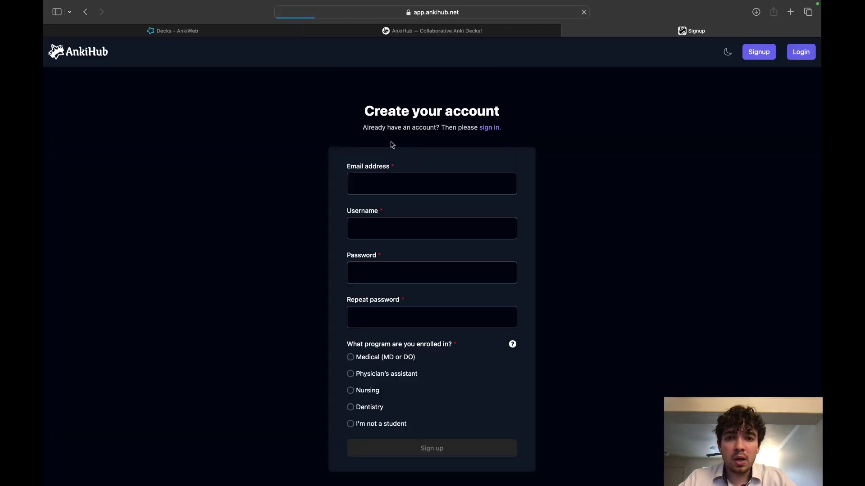
text(jac)
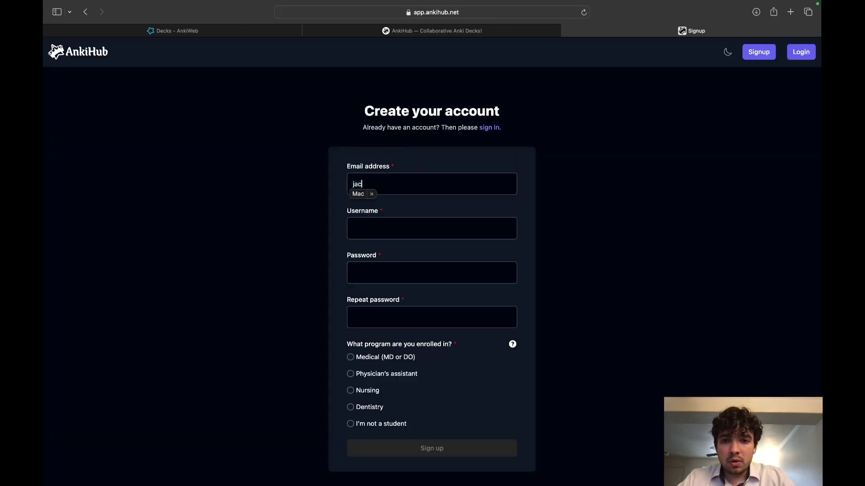
text(ob)
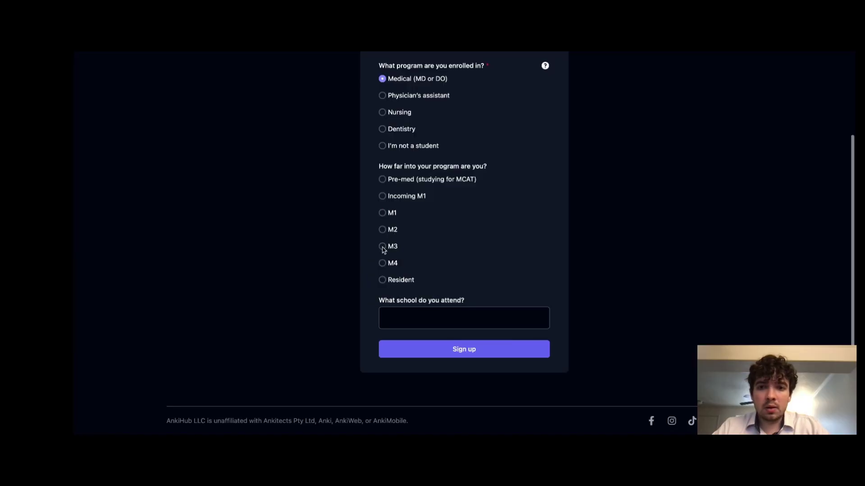
click(382, 249)
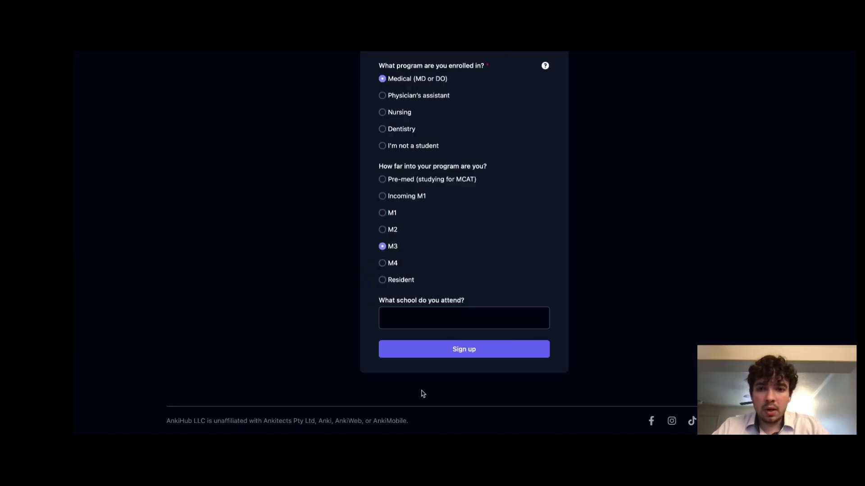
Step: Submit the AnkiHub sign-up, decline saving the password, and log in with the new account
click(460, 347)
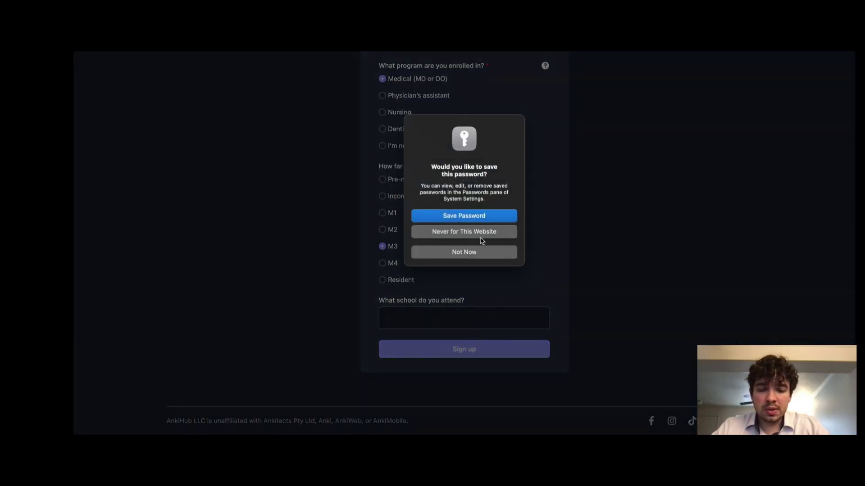
click(464, 251)
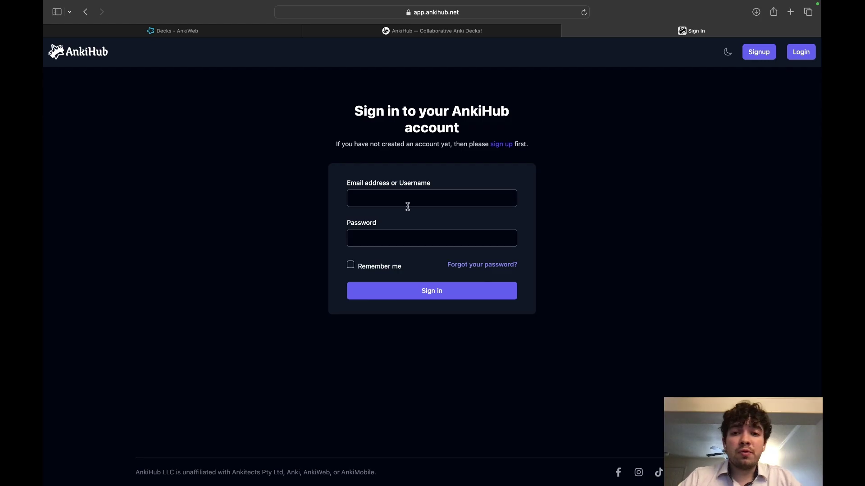
click(411, 199)
text(jacob)
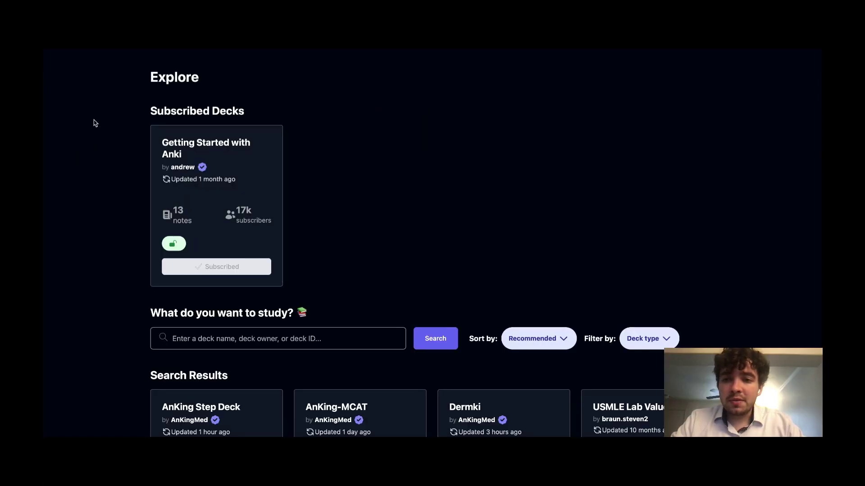
Step: Scroll through the decks listed on AnkiHub's Explore page
scroll(95, 122, down, 3)
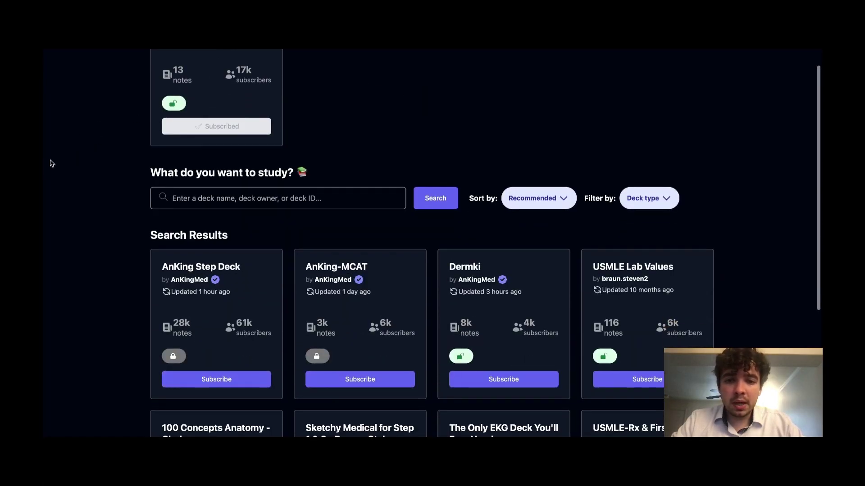
scroll(150, 200, down, 1)
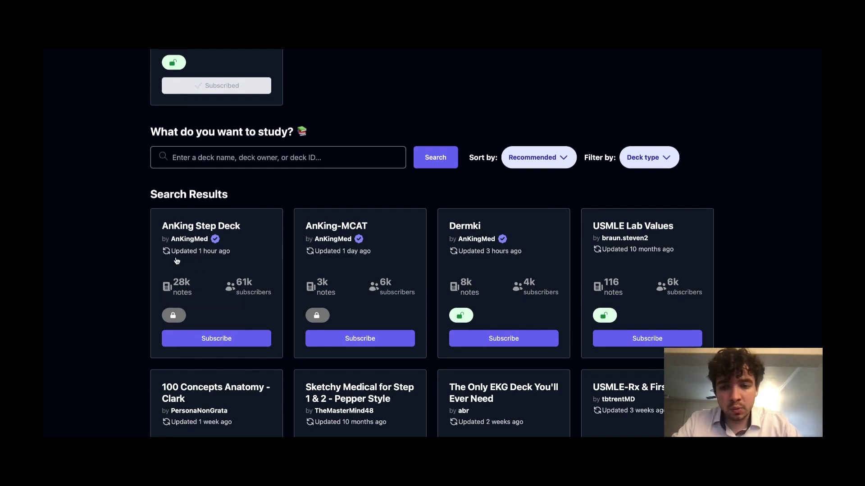
scroll(392, 128, down, 2)
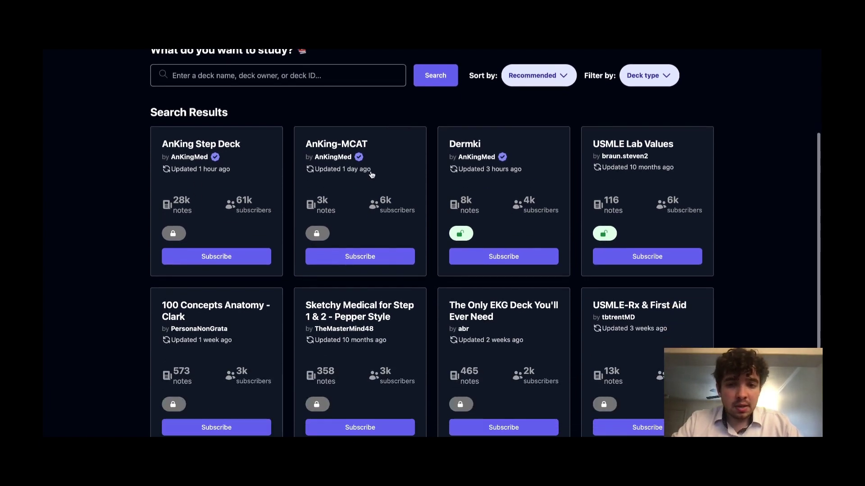
scroll(371, 174, up, 6)
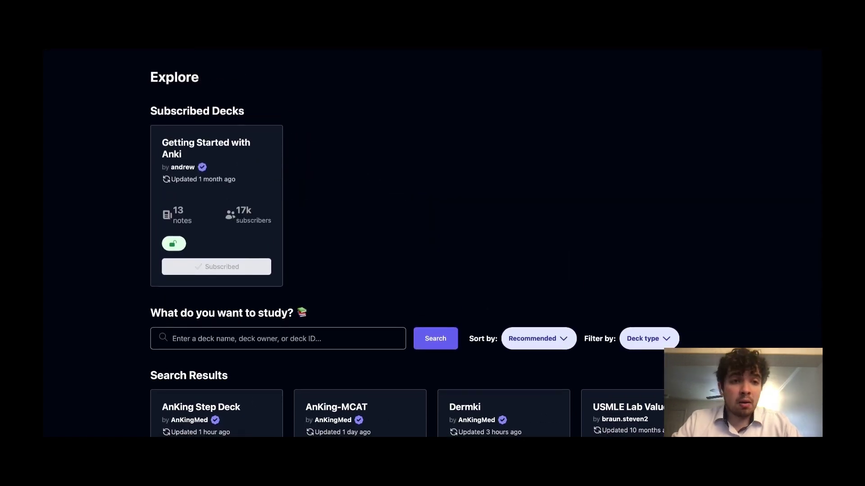
Step: Search the web for 'ankihub addon' in a new tab
key(super+t)
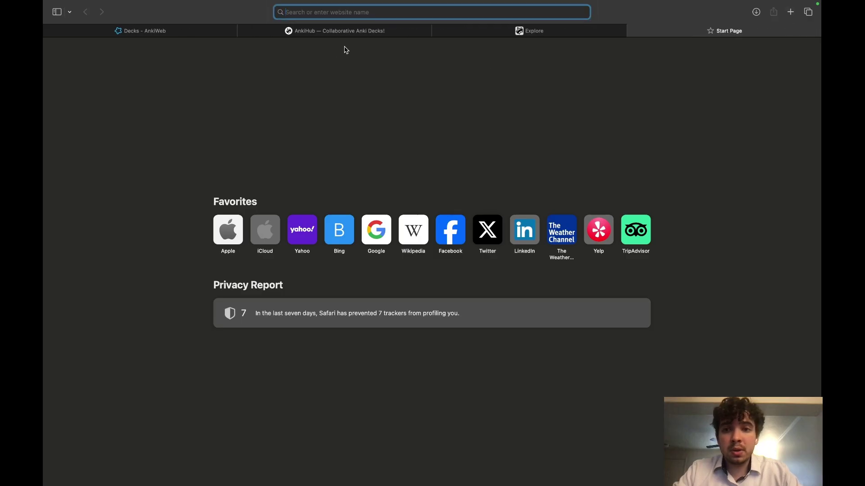
text(ann)
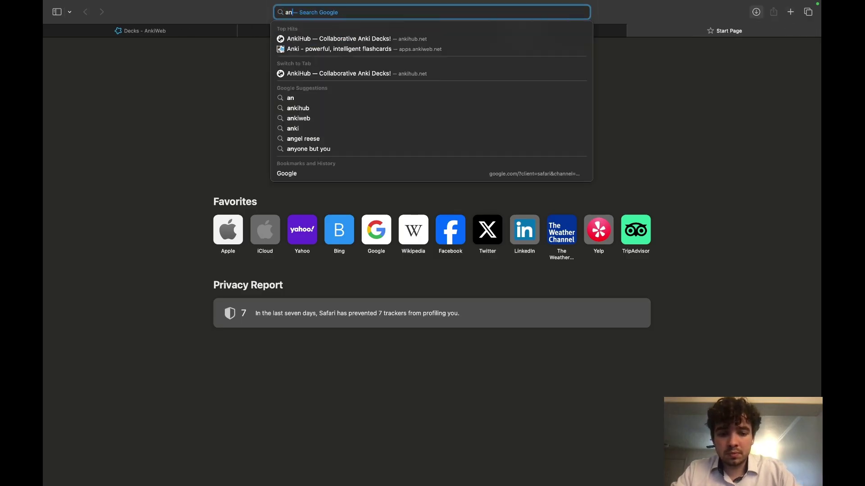
text(kihub addon)
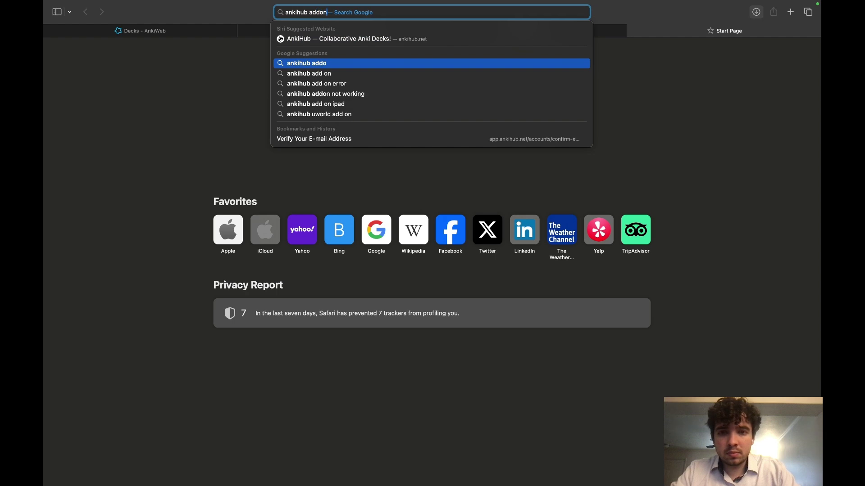
key(Return)
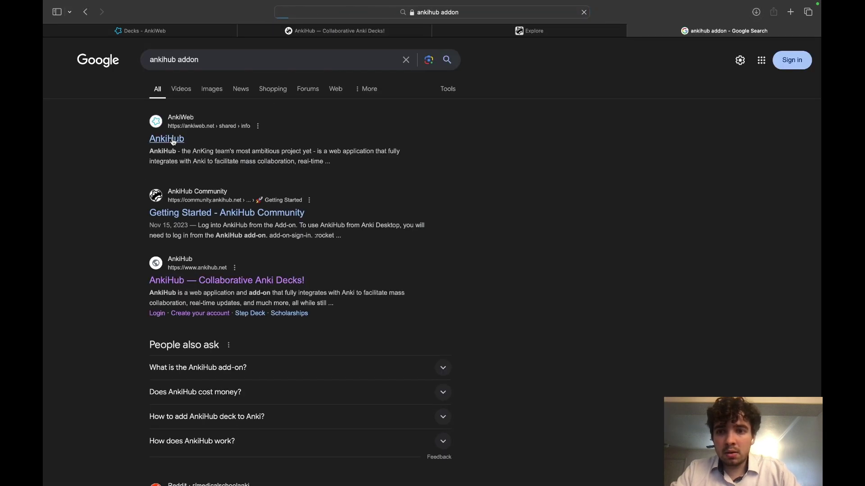
click(173, 142)
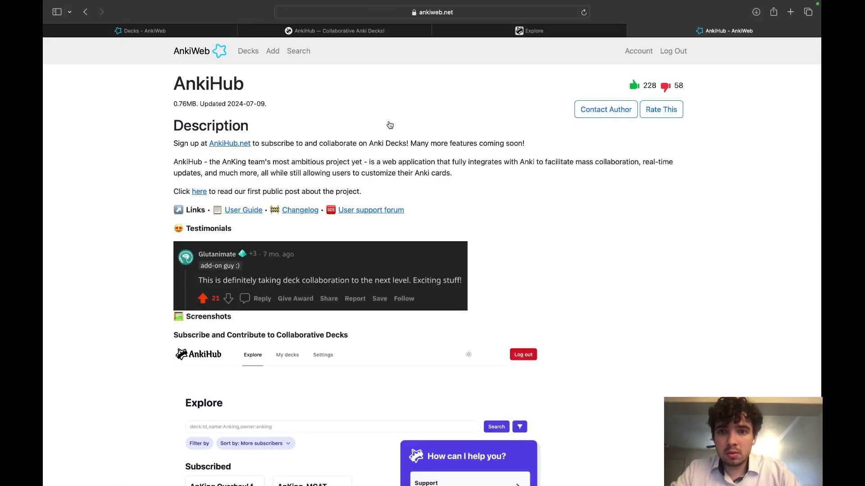
scroll(284, 157, down, 10)
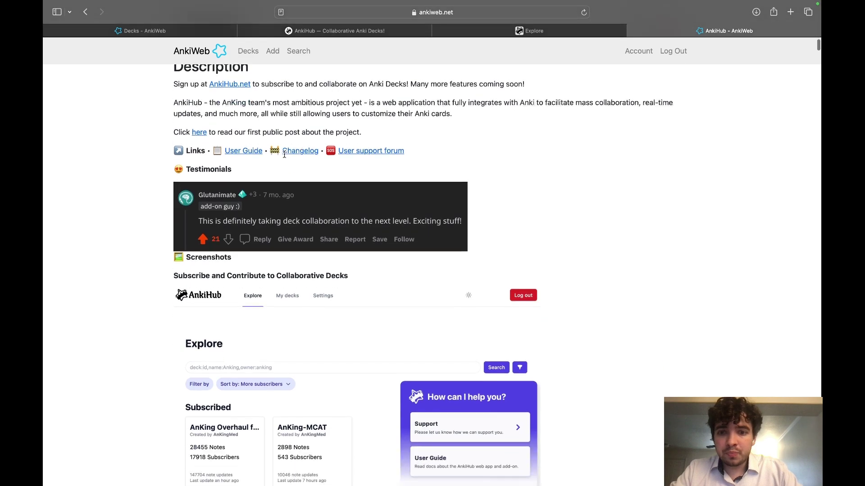
scroll(284, 158, down, 20)
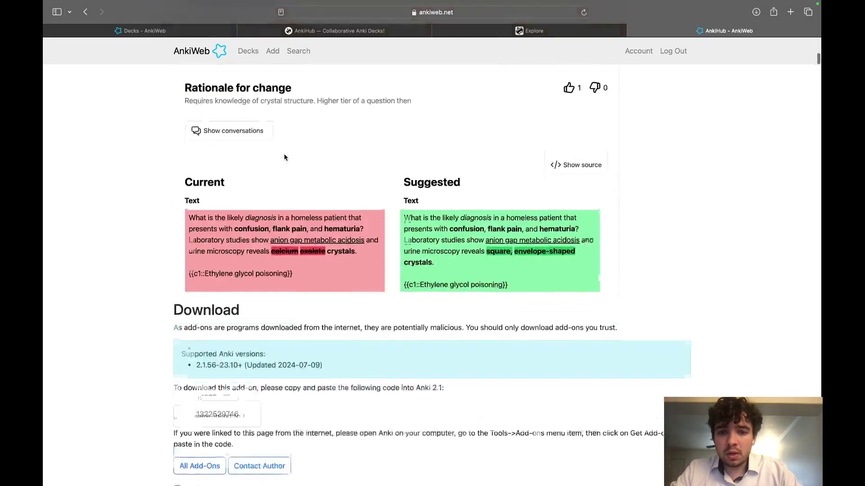
double_click(217, 222)
key(super+c)
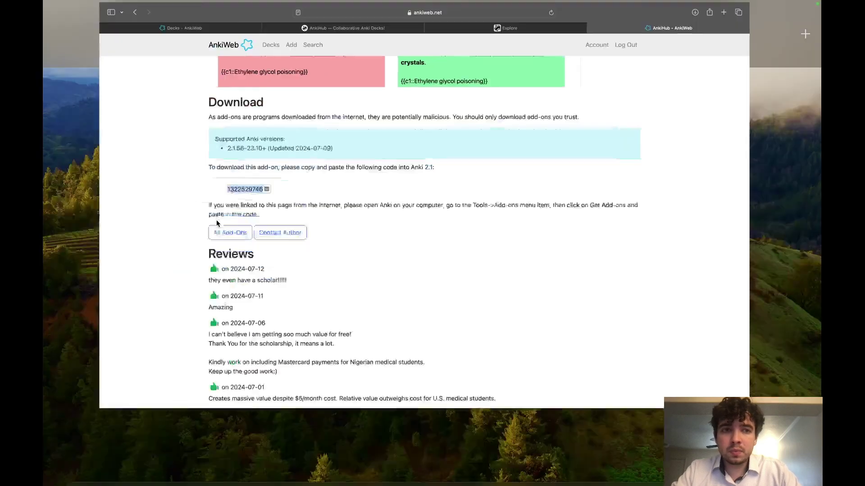
key(ctrl+Up)
click(533, 39)
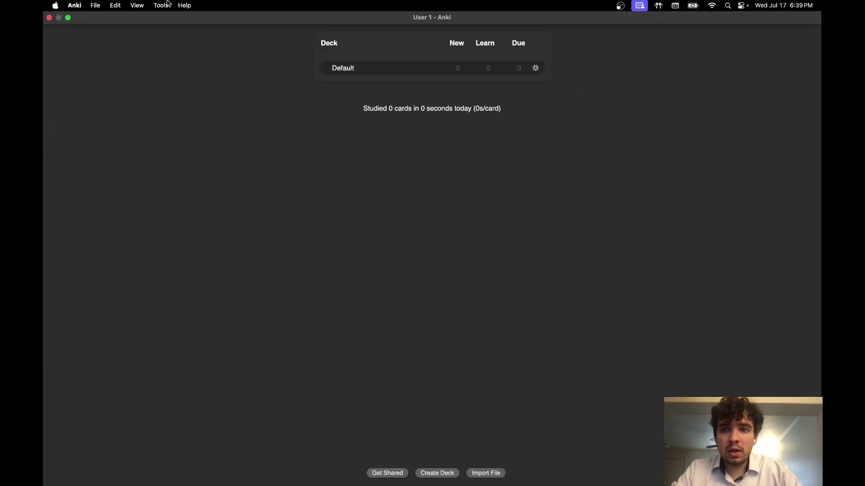
click(163, 3)
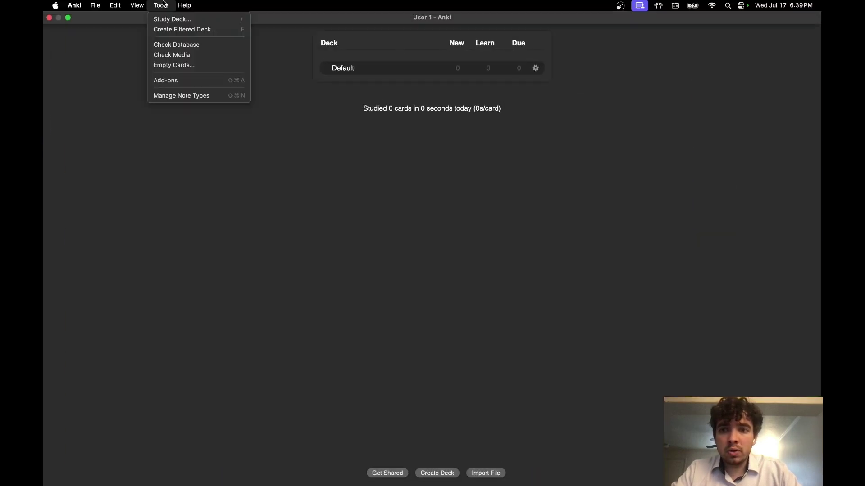
click(181, 83)
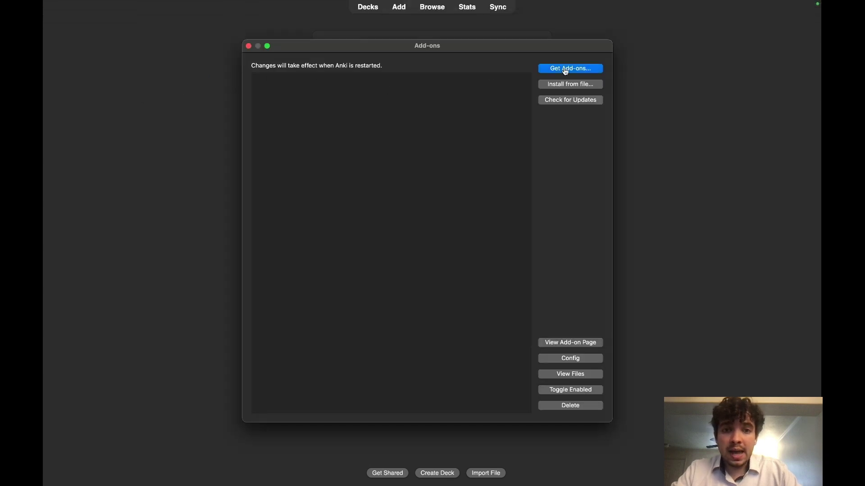
click(565, 70)
key(super+v)
click(469, 275)
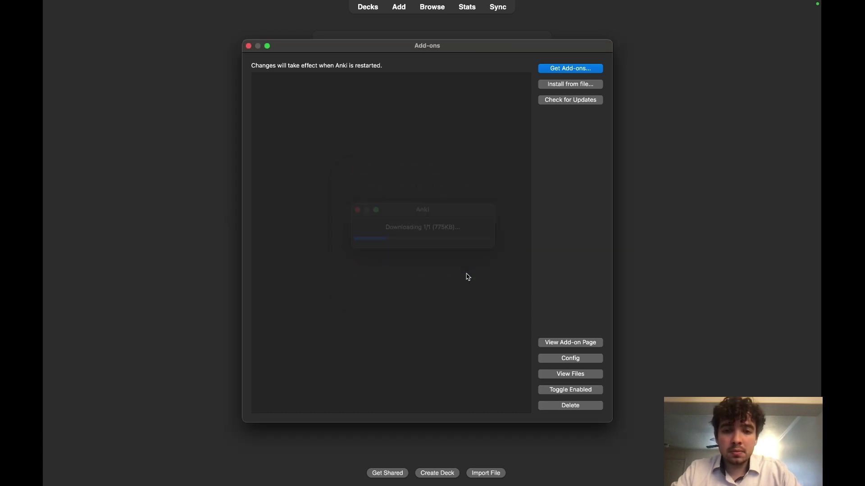
click(485, 249)
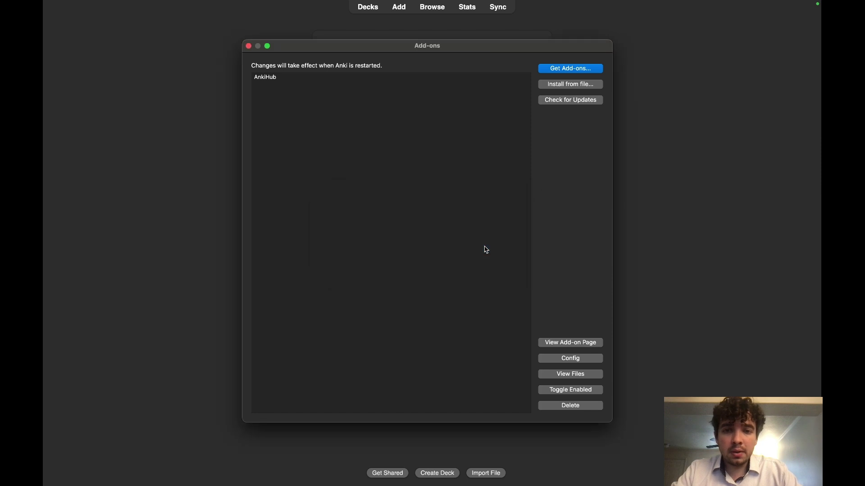
click(249, 46)
Step: Quit Anki from the Anki menu, then go back to the desktop and relaunch it from the Dock
mouse_move(299, 4)
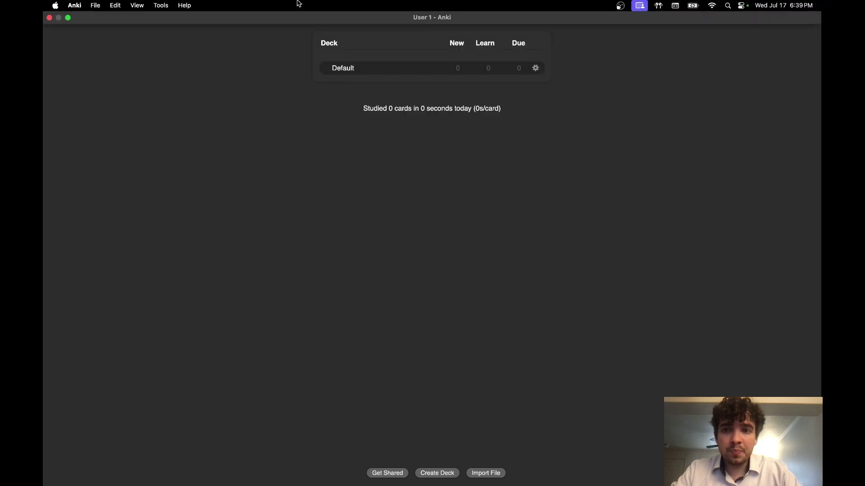
click(59, 3)
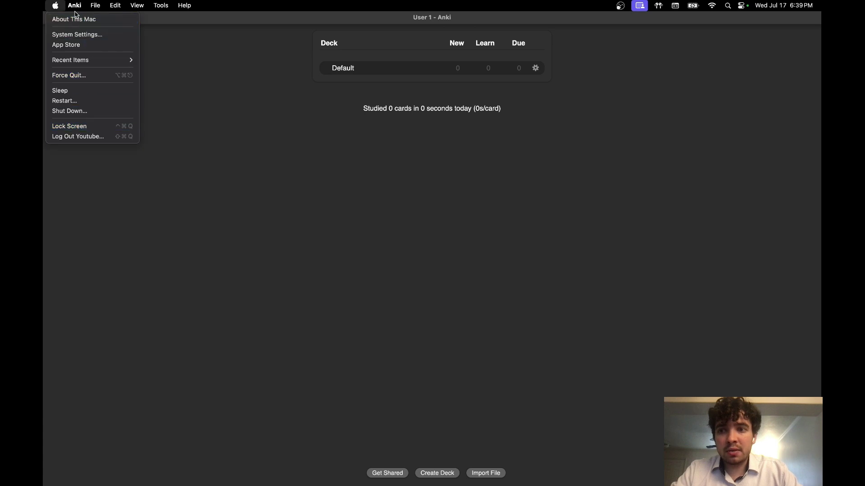
mouse_move(75, 12)
click(82, 104)
key(ctrl+Right)
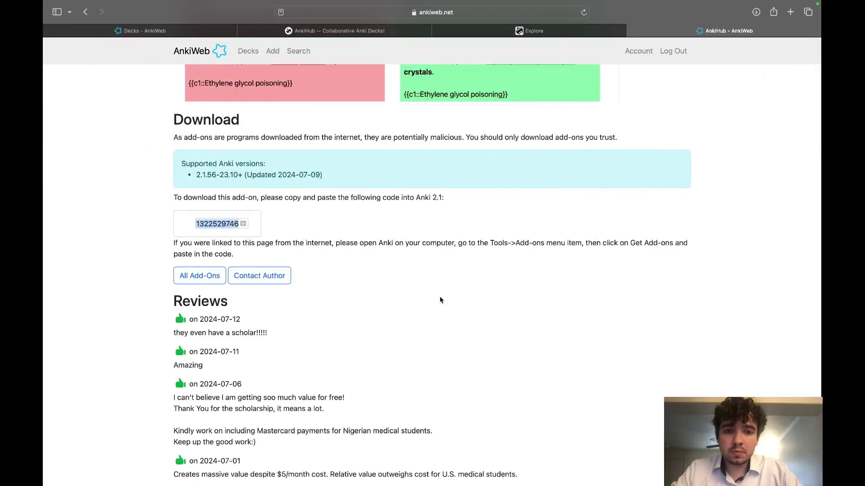
key(ctrl+Left)
mouse_move(516, 485)
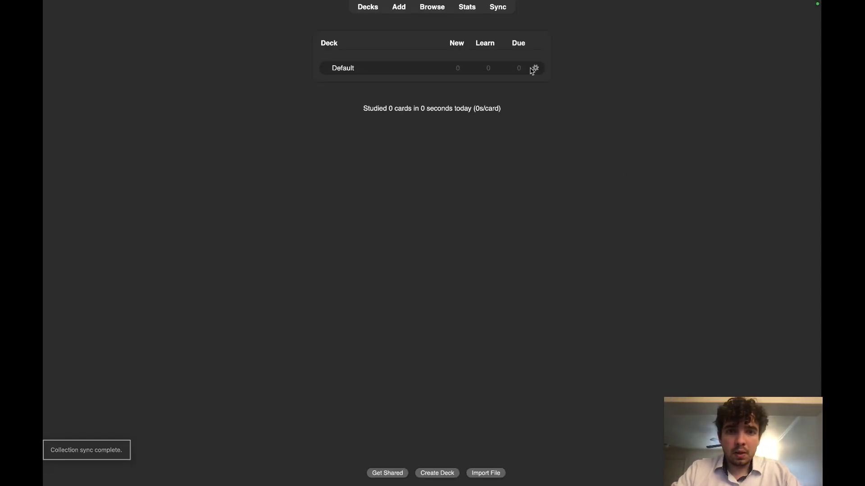
Step: Sign into AnkiHub, then check that its menu now offers syncing, deck management and sign-out
mouse_move(366, 3)
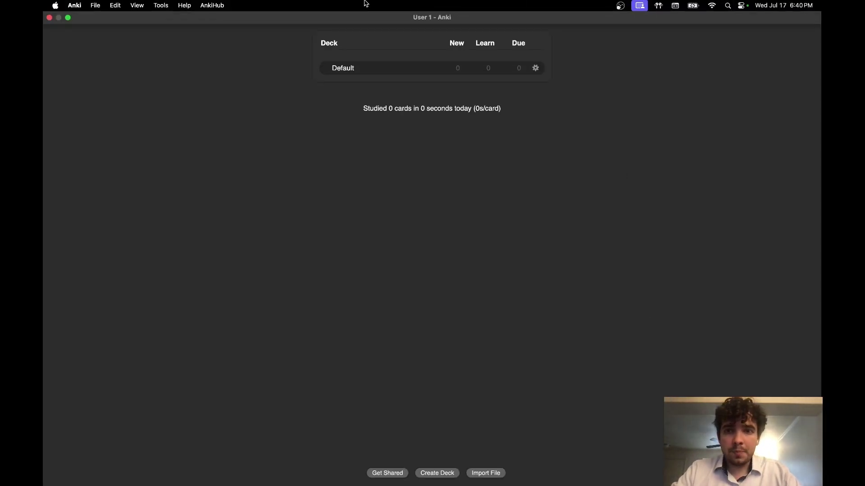
click(209, 4)
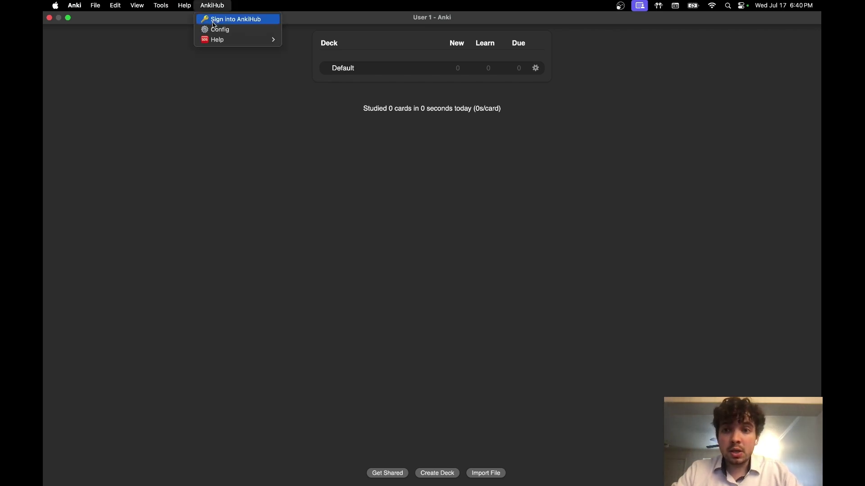
click(217, 19)
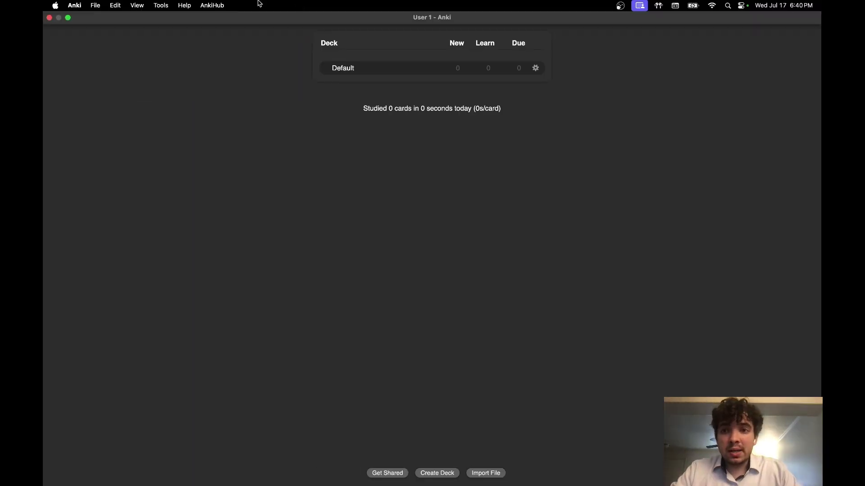
click(214, 3)
click(210, 49)
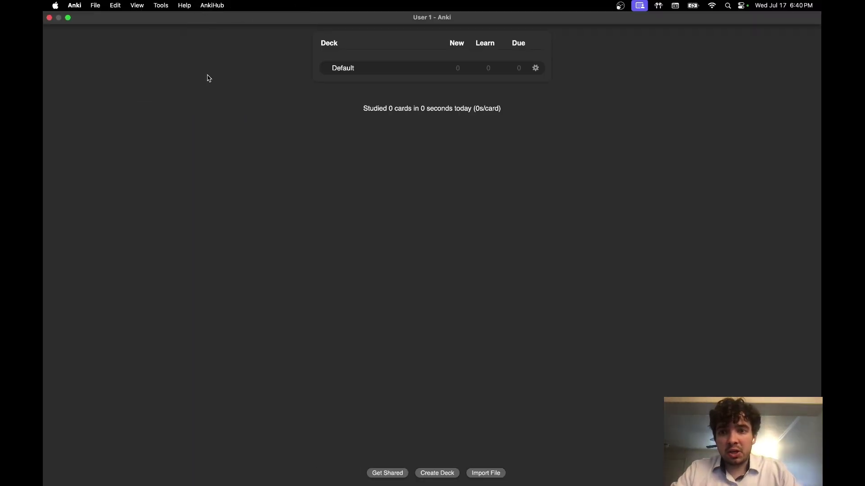
click(212, 5)
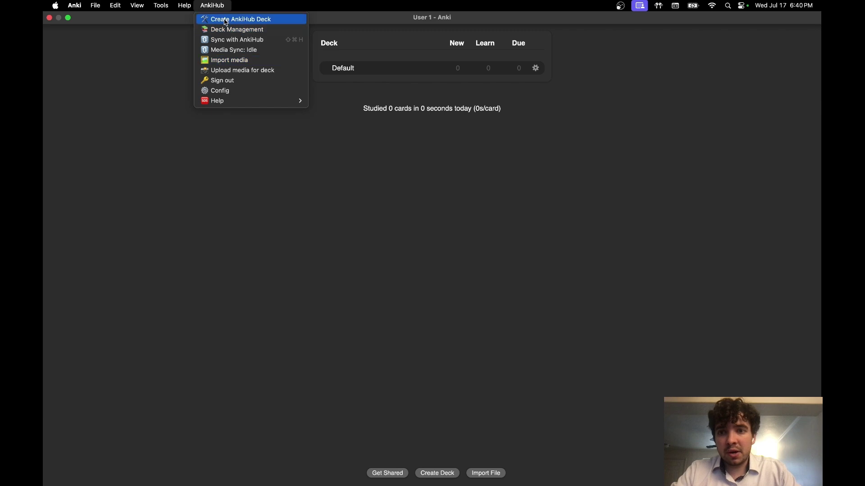
click(318, 160)
Step: In the browser's AnkiHub Explore catalogue, find the AnKing Step Deck and confirm subscribing to it
key(ctrl+Up)
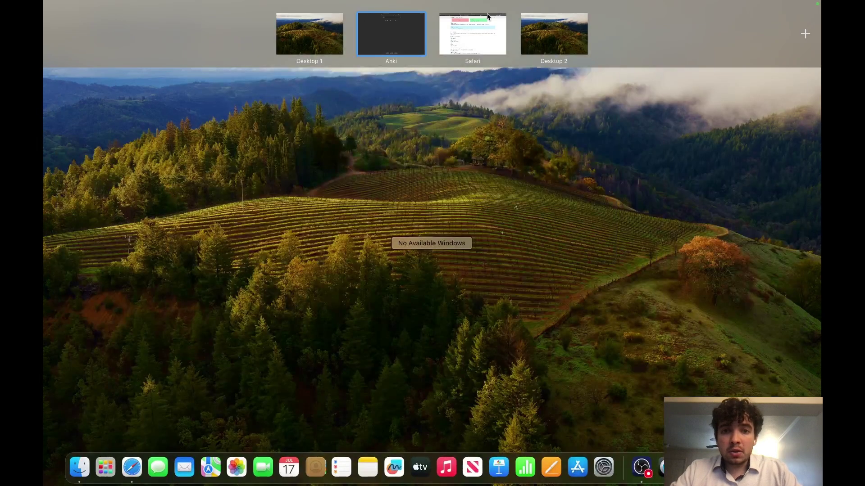
click(473, 33)
click(534, 31)
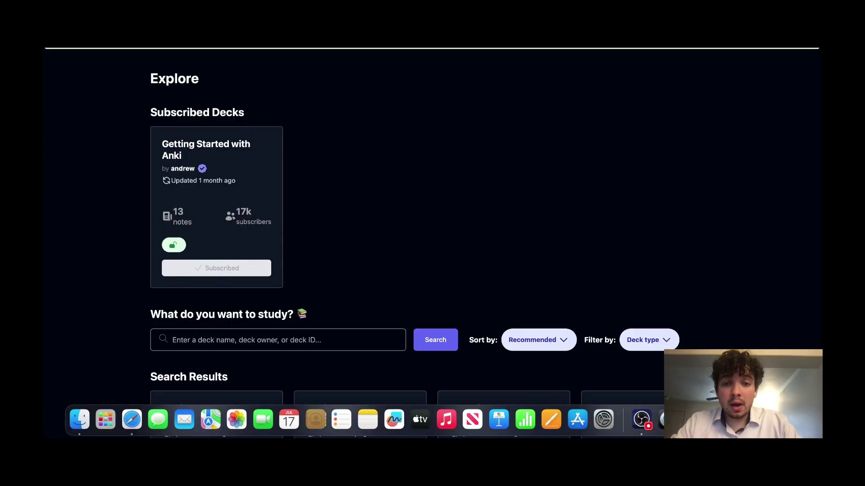
scroll(524, 194, up, 3)
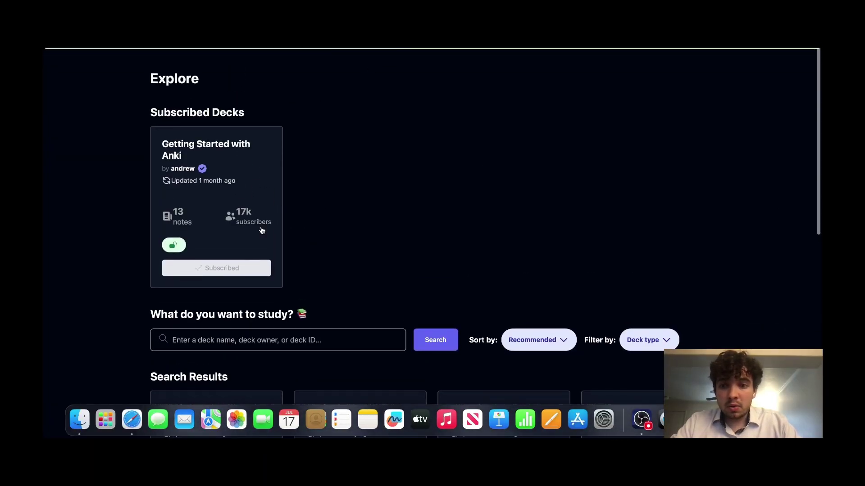
scroll(236, 274, down, 3)
scroll(236, 315, down, 3)
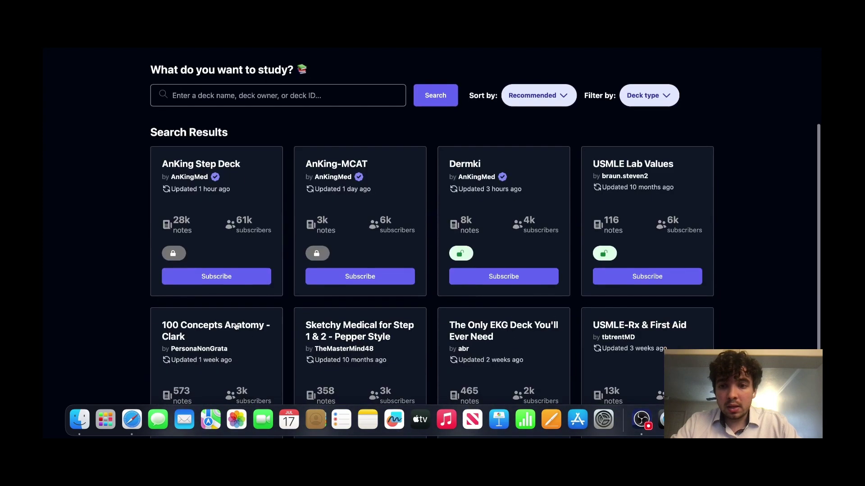
click(209, 275)
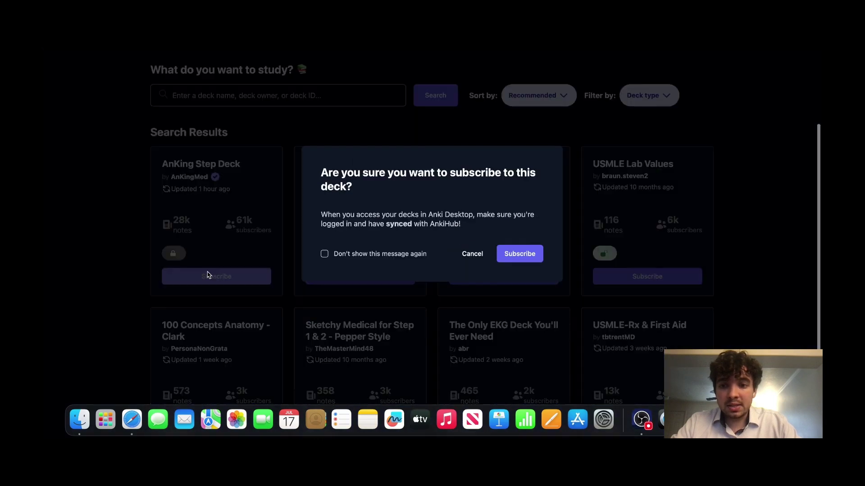
click(520, 255)
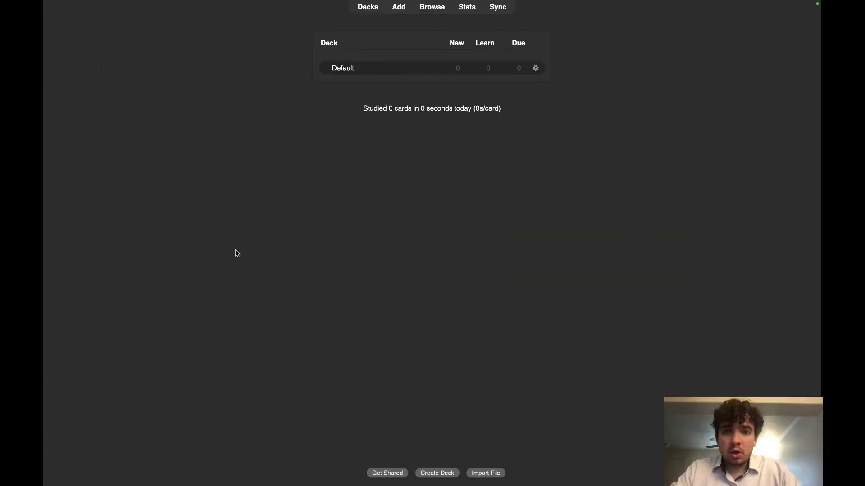
Step: Sync with AnkiHub and try installing the Getting Started with Anki and AnKing Step decks
mouse_move(269, 4)
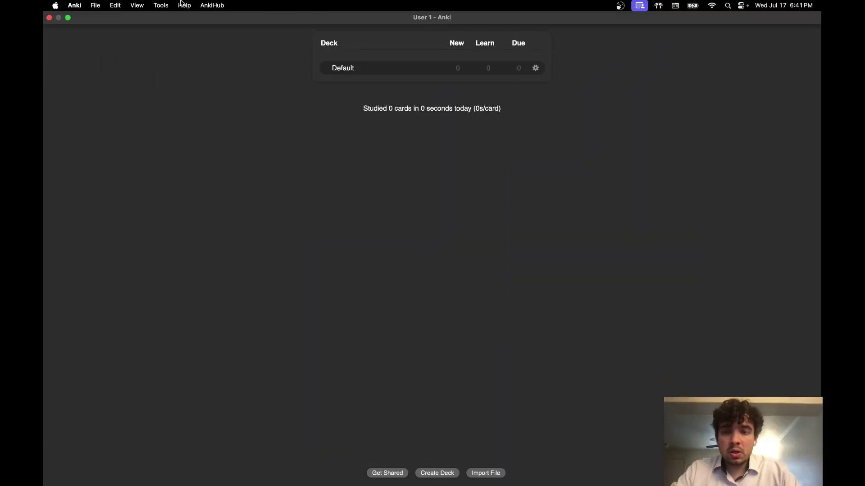
click(215, 4)
click(107, 212)
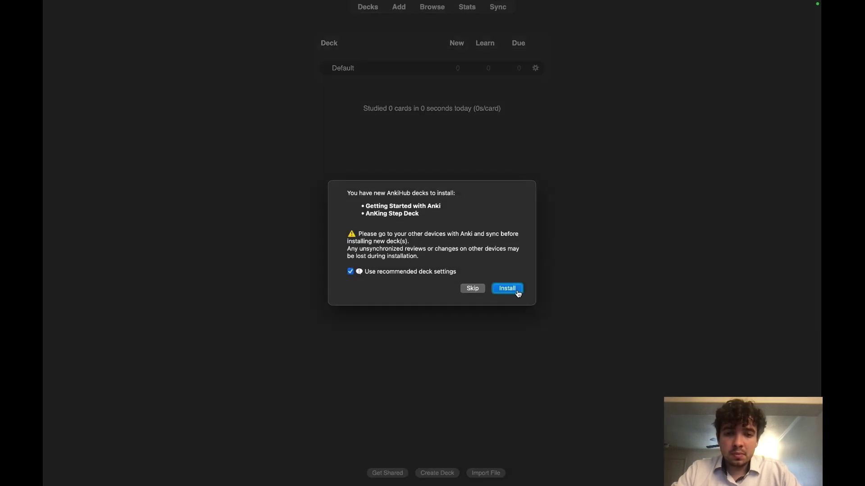
click(516, 291)
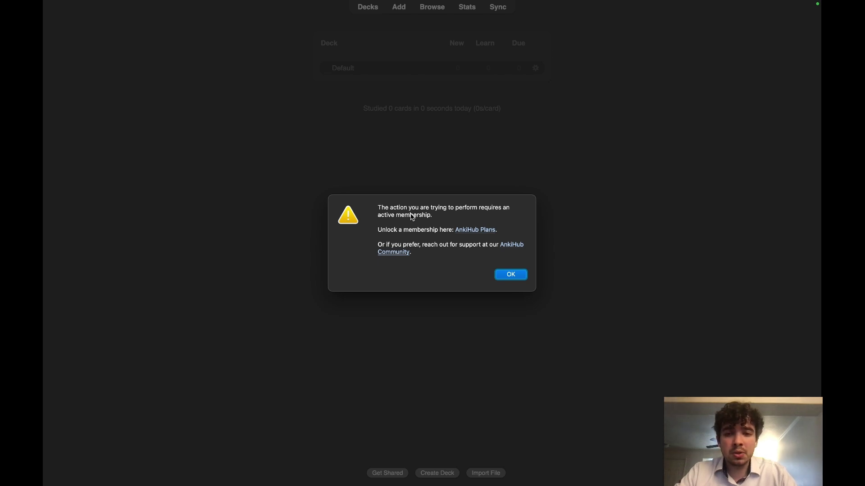
Step: Open the AnkiHub Plans page from the membership alert, look it over, and head back to Anki
click(472, 231)
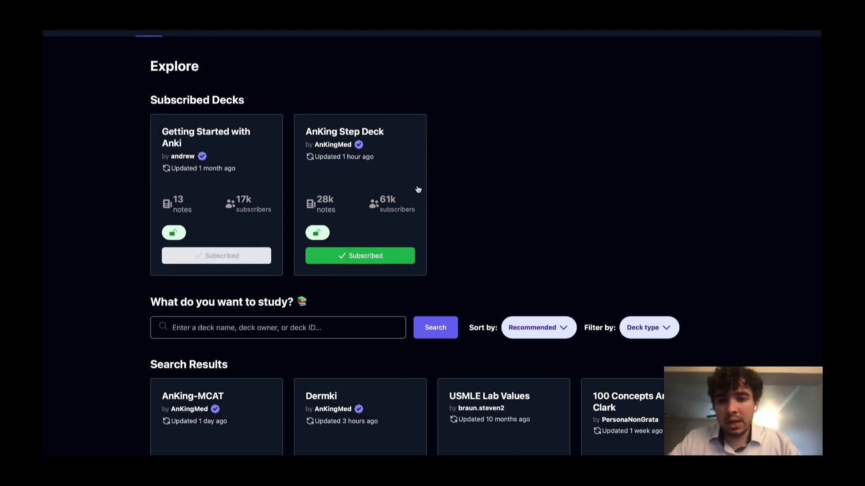
scroll(418, 196, down, 2)
scroll(418, 196, down, 1)
scroll(418, 196, up, 3)
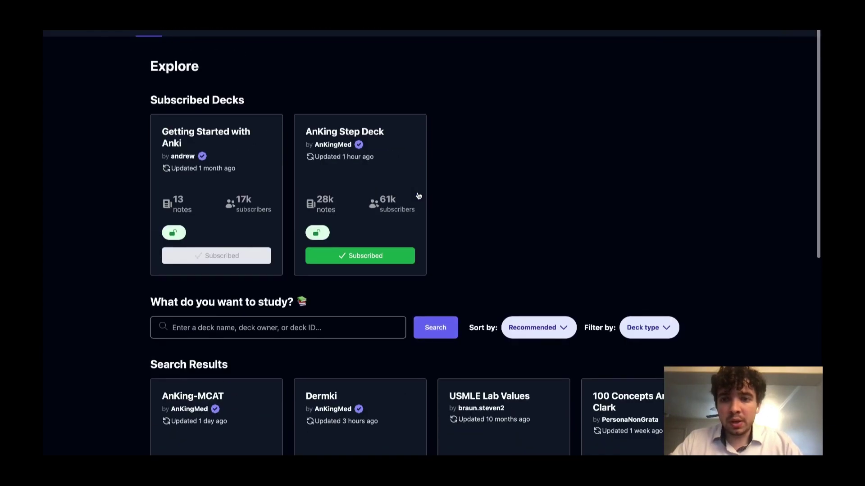
key(ctrl+Up)
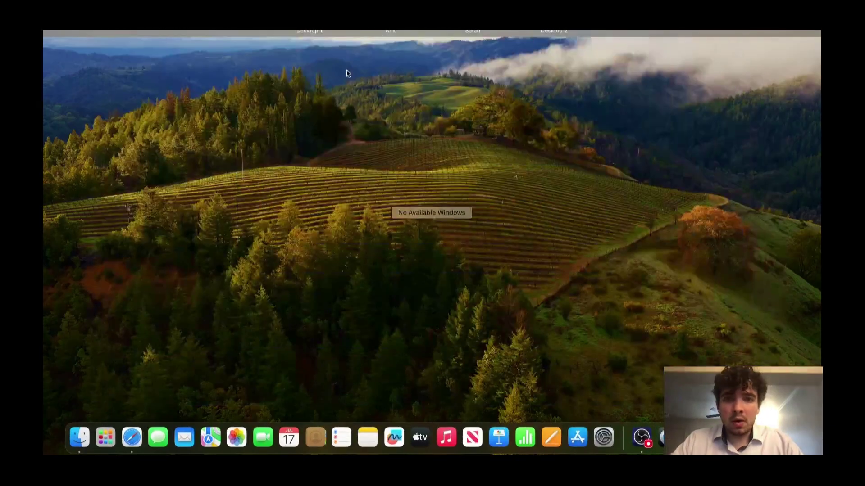
Step: Dismiss the membership alert, sync again, and install the two subscribed AnkiHub decks
click(492, 357)
click(517, 275)
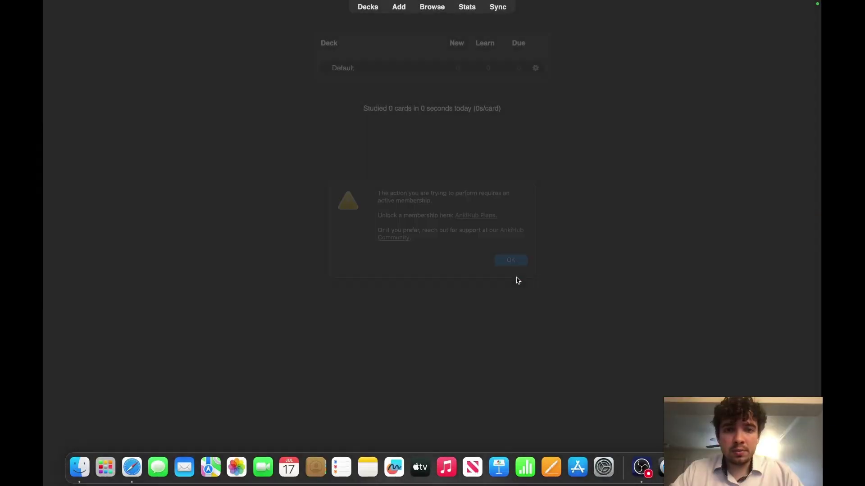
mouse_move(360, 4)
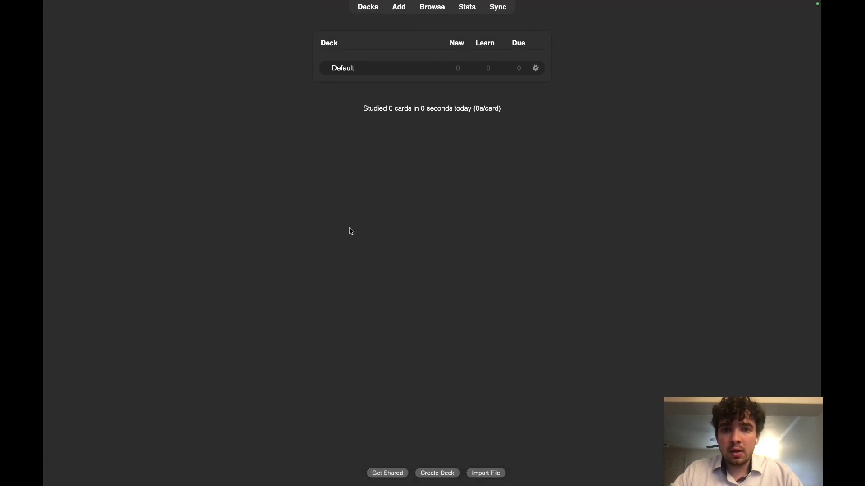
click(500, 8)
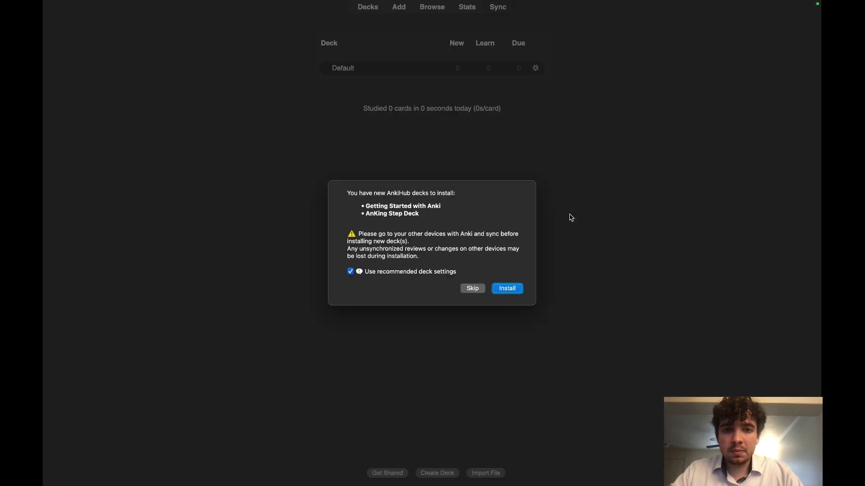
click(519, 289)
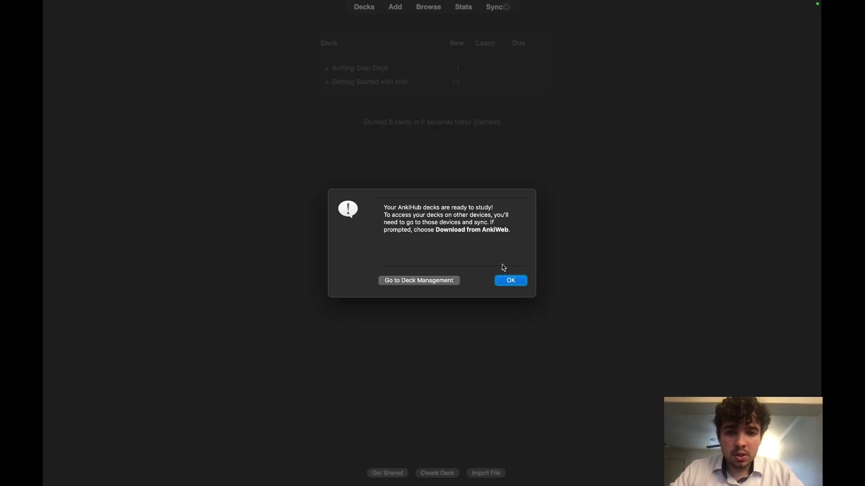
click(511, 281)
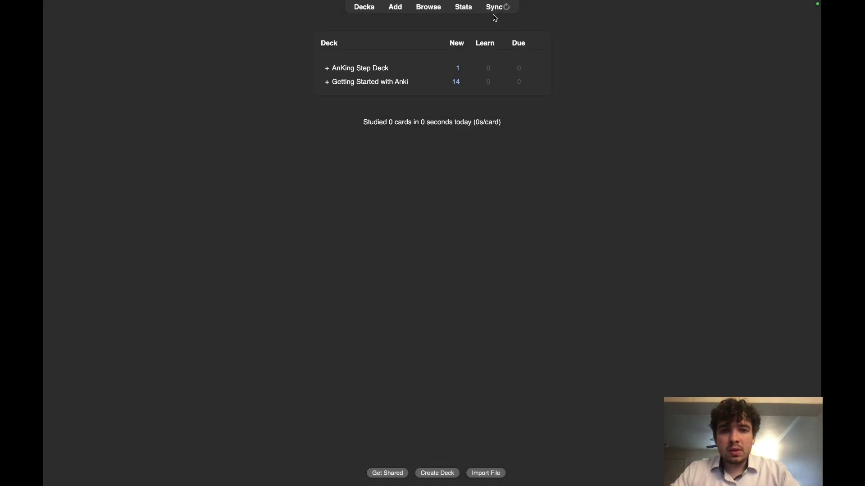
Step: Close the Media Sync Log and open the card browser
click(495, 11)
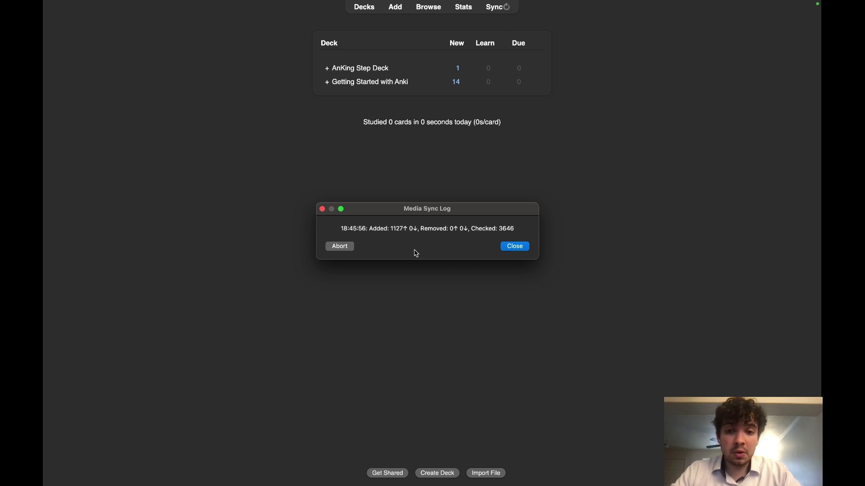
click(513, 247)
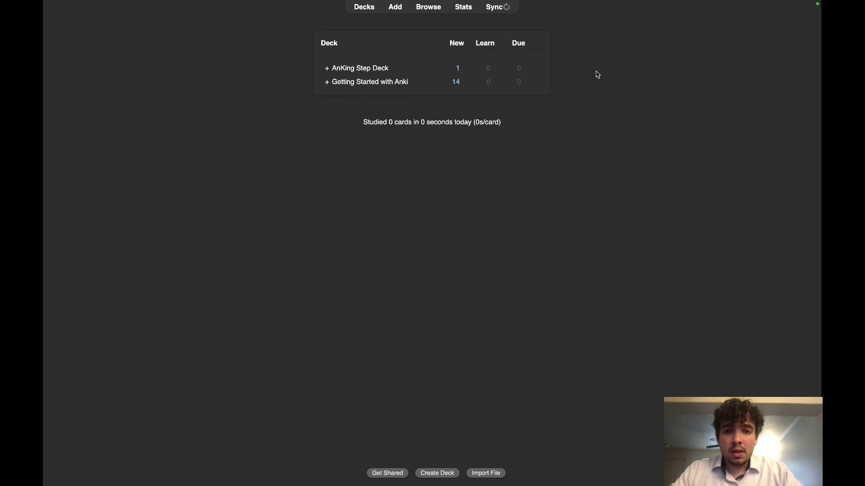
click(430, 12)
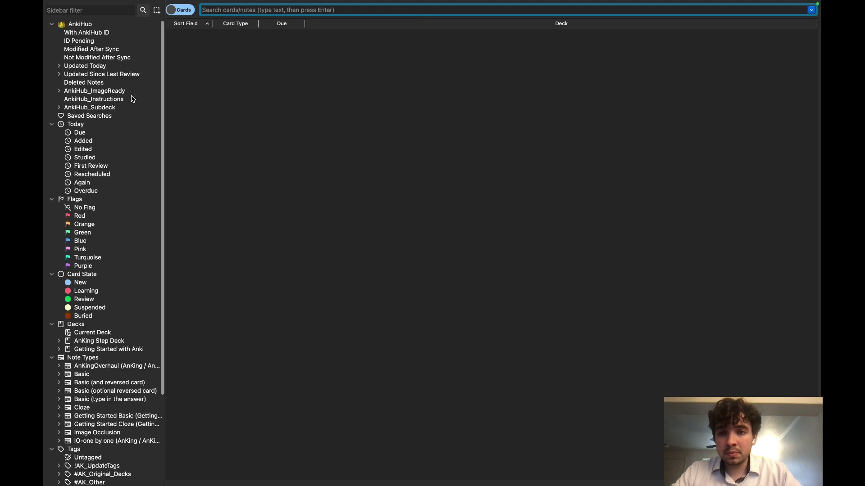
Step: Show AnkiHub_Instructions cards and collapse the Today, Flags, Card State, Decks and Note Types groups
click(134, 99)
scroll(99, 235, down, 5)
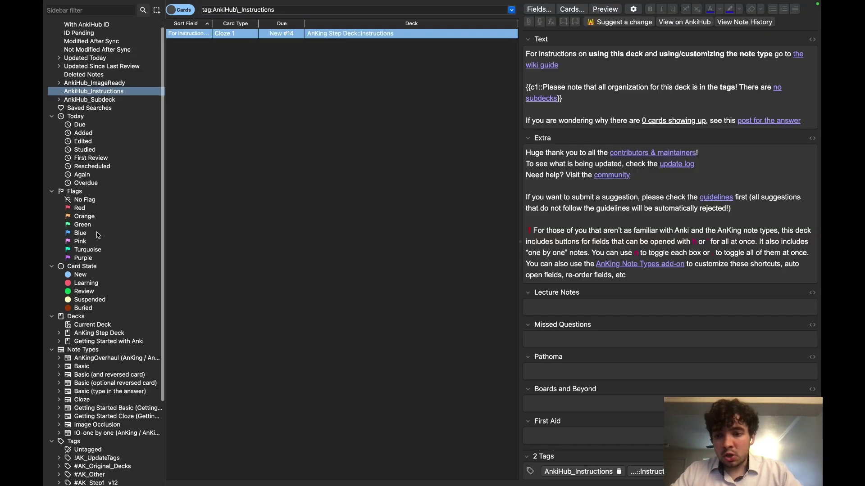
scroll(98, 235, up, 5)
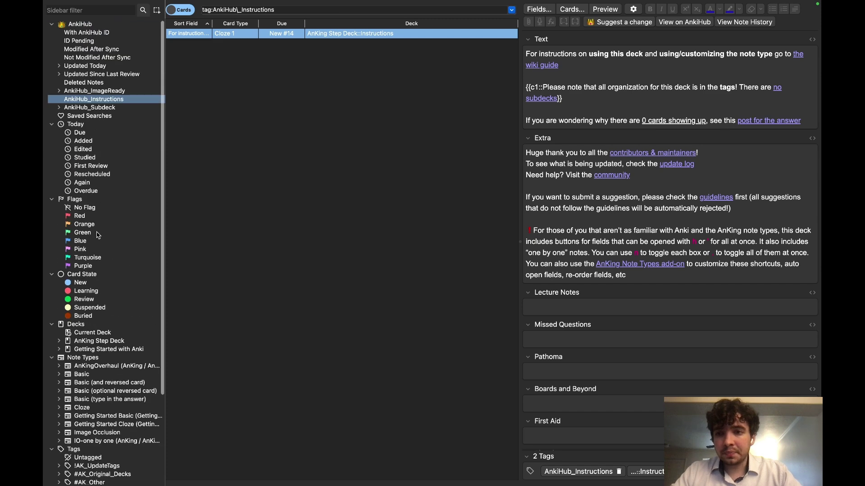
click(52, 125)
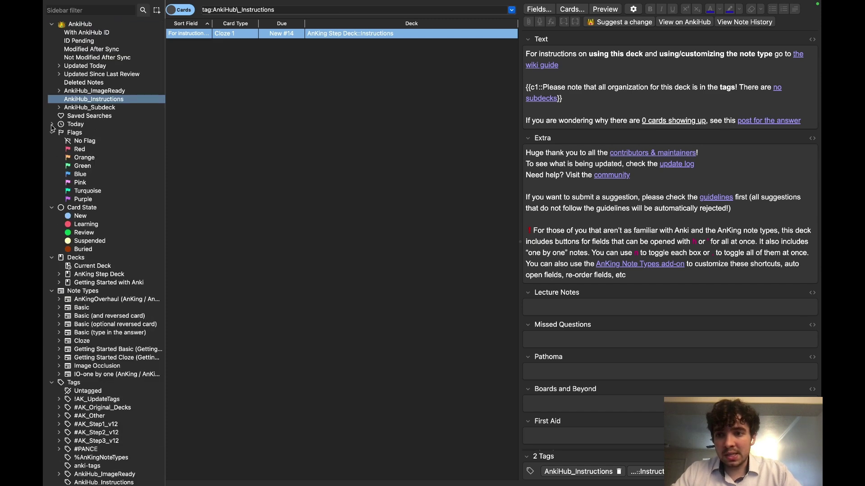
click(53, 134)
click(52, 142)
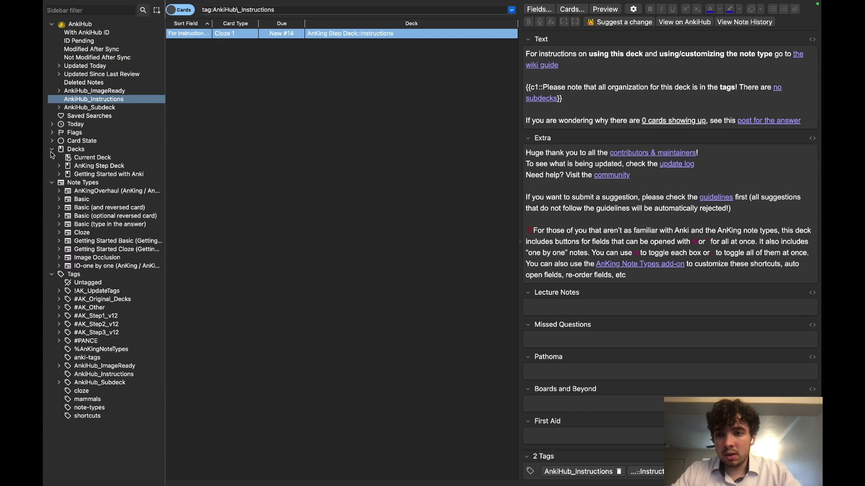
click(52, 150)
click(53, 159)
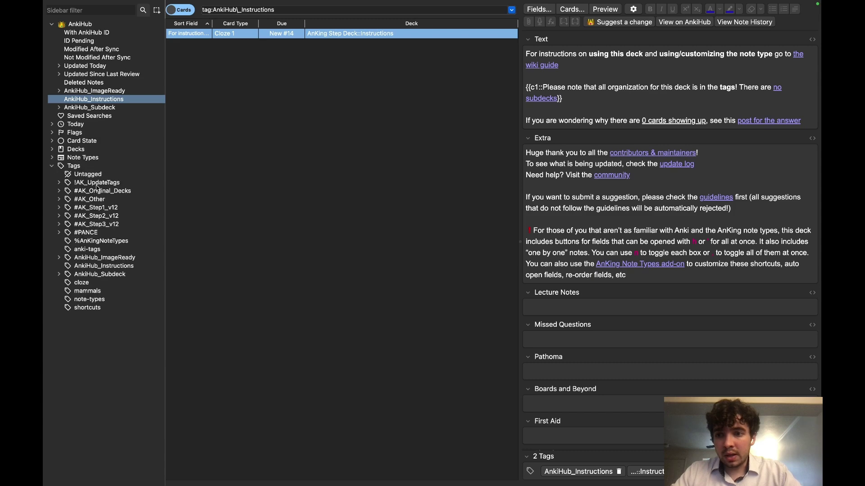
Step: Compare the #AK_Step1_v12, Step2 and Step3 tags, then settle on #AK_Step1_v12 and expand its subtags
click(111, 208)
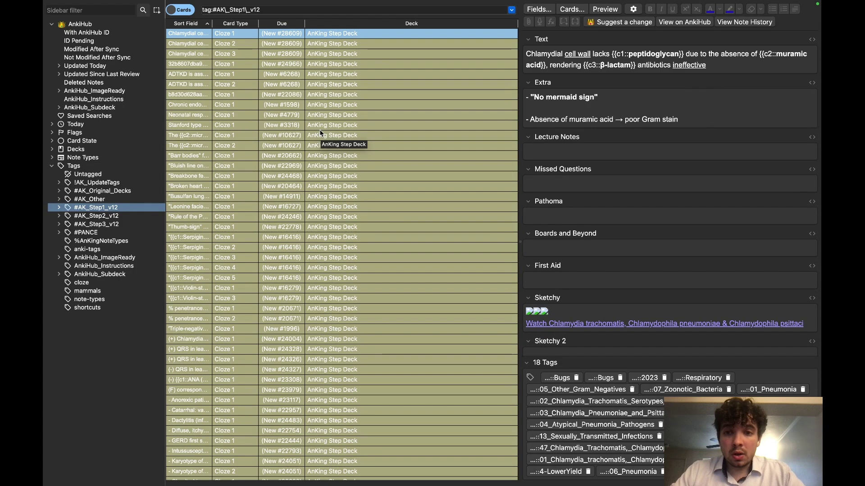
scroll(320, 133, down, 5)
scroll(321, 133, down, 15)
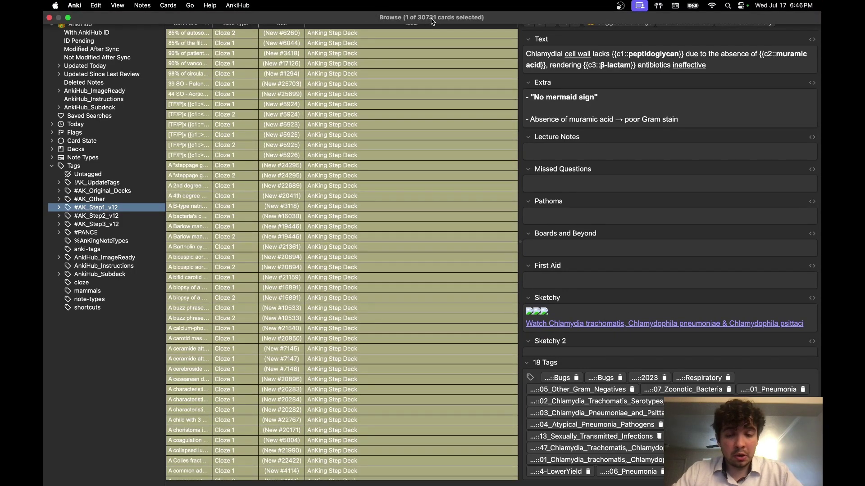
click(101, 215)
click(103, 225)
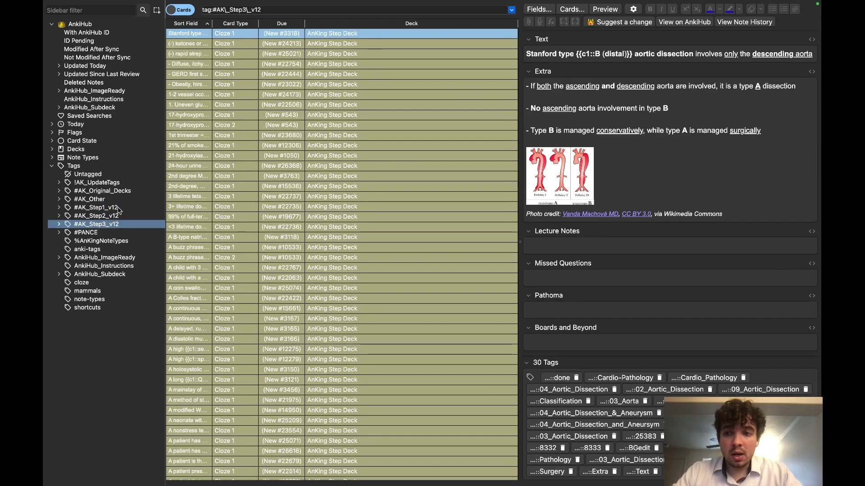
click(119, 208)
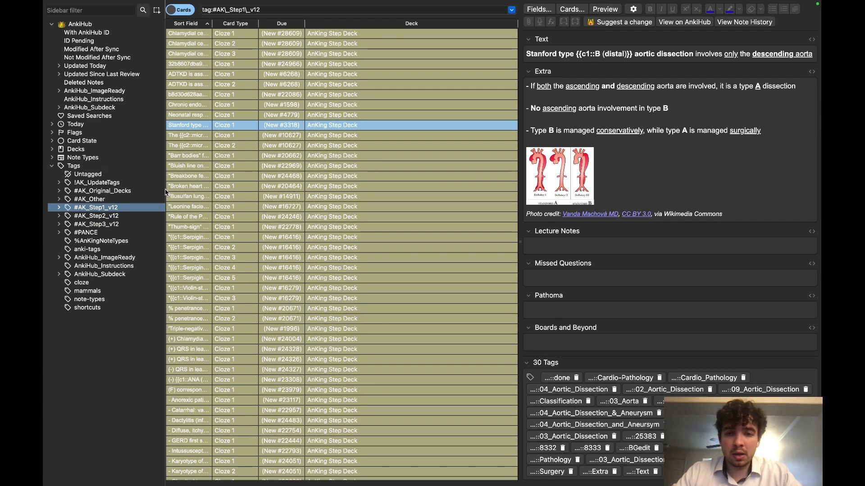
click(59, 208)
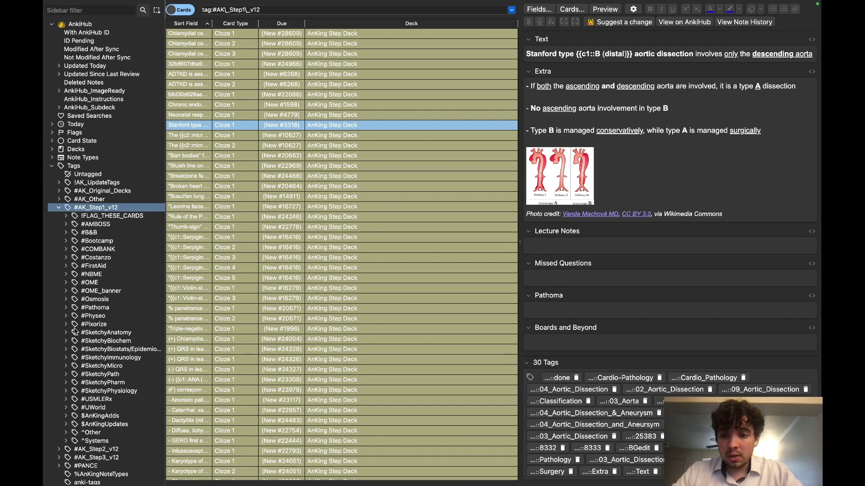
Step: Filter to #SketchyMicro's 01_Bacteria tag and scroll through a Chlamydia life cycle note's fields
click(66, 366)
click(100, 376)
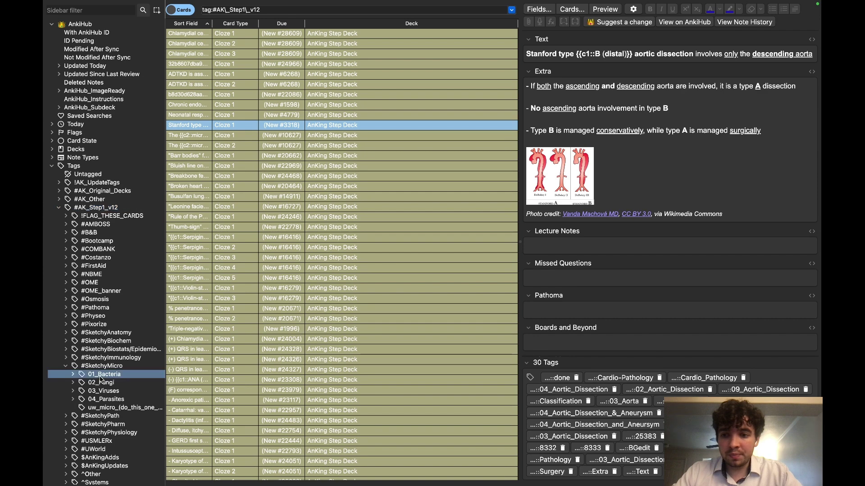
click(313, 108)
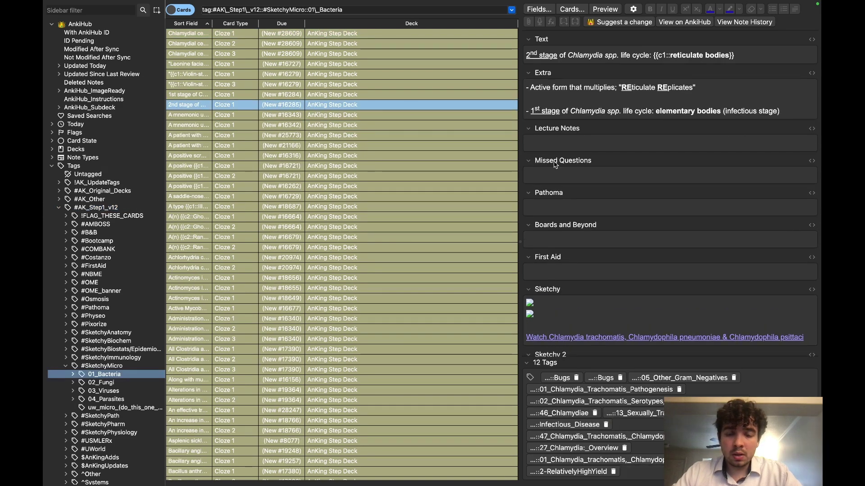
scroll(613, 235, down, 5)
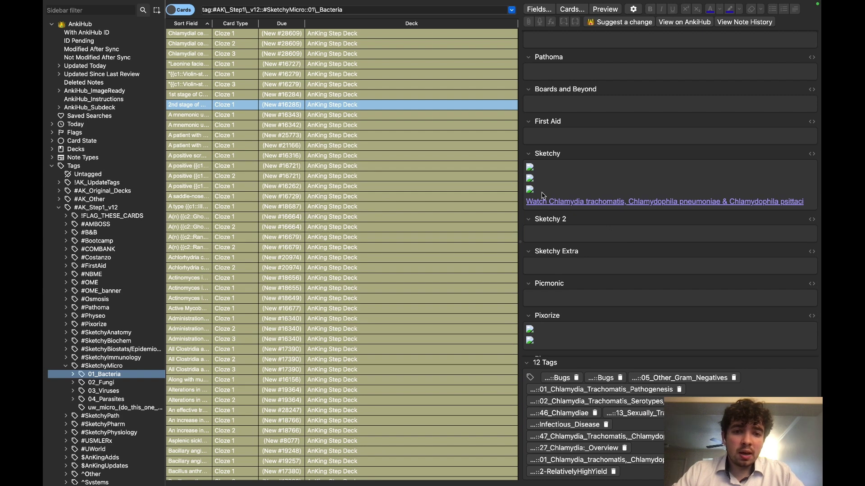
scroll(558, 201, down, 7)
scroll(578, 252, up, 12)
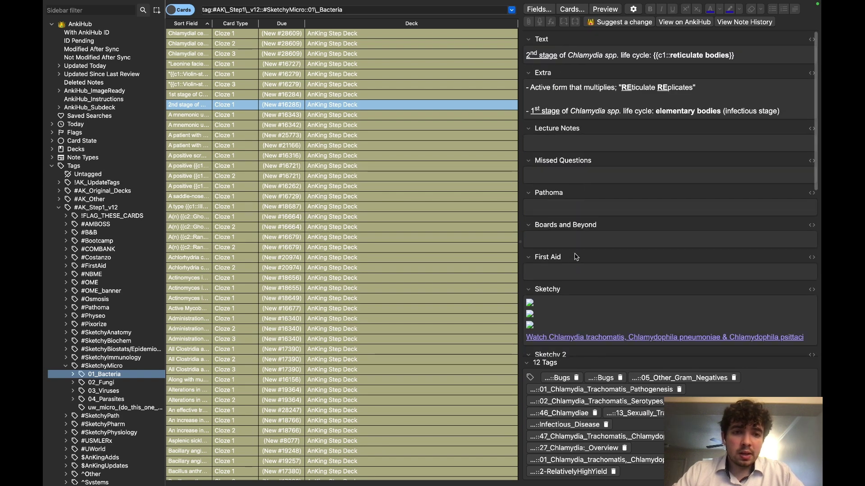
scroll(579, 262, down, 6)
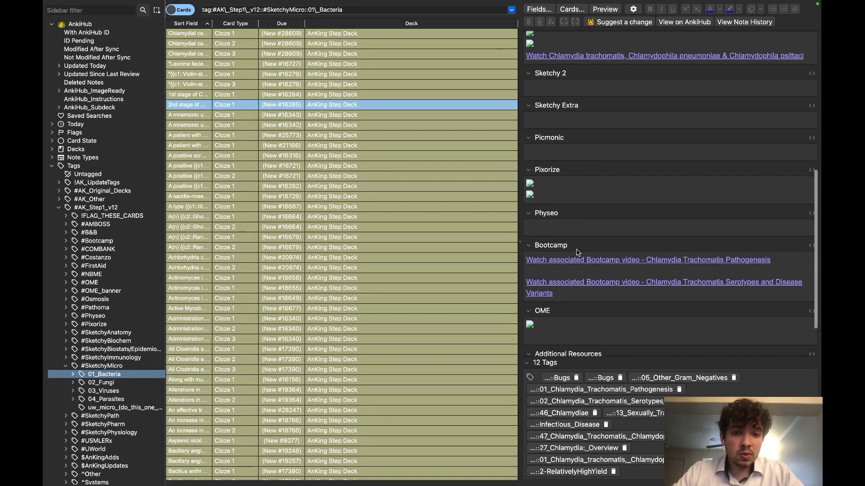
scroll(581, 225, up, 4)
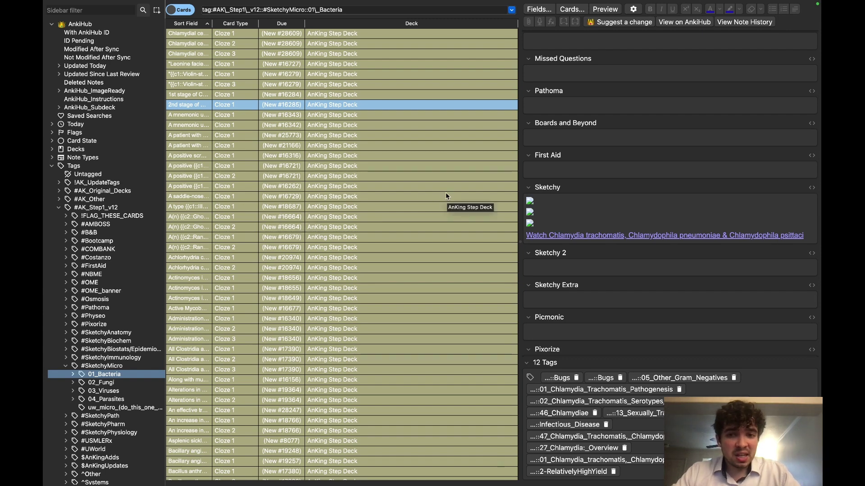
scroll(603, 324, down, 5)
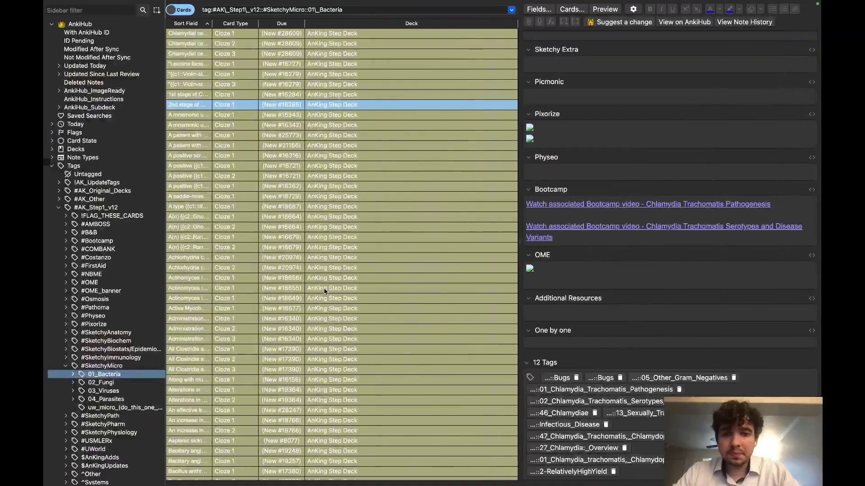
Step: Close the browser, preview the first Getting Started with Anki card, and return to Decks
key(Escape)
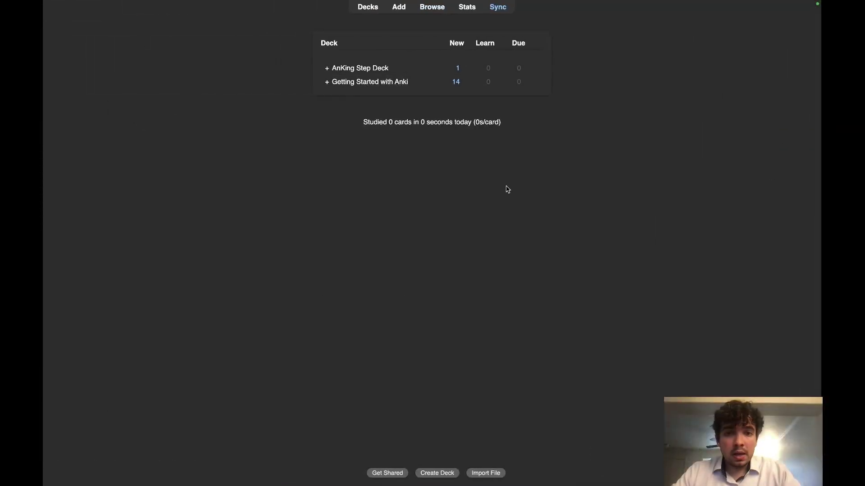
click(398, 84)
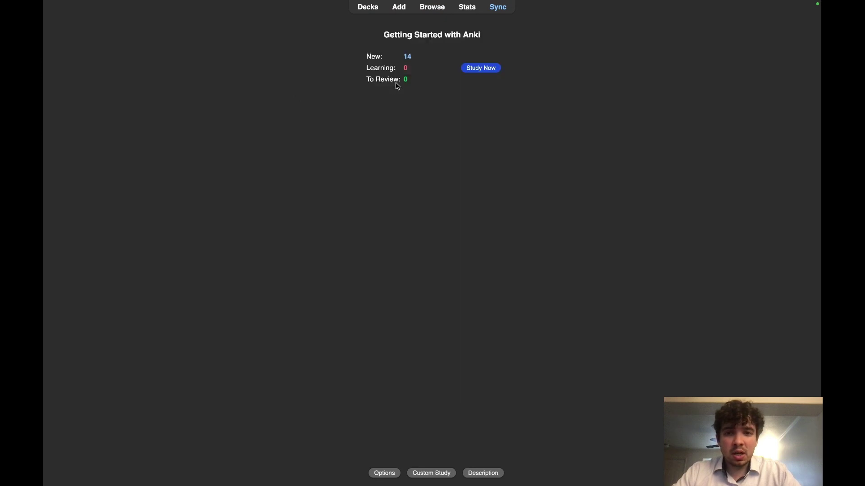
click(479, 73)
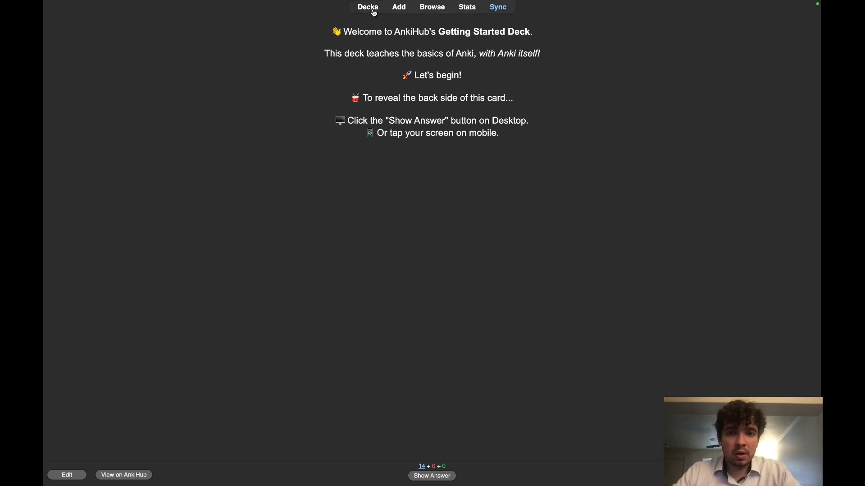
click(374, 13)
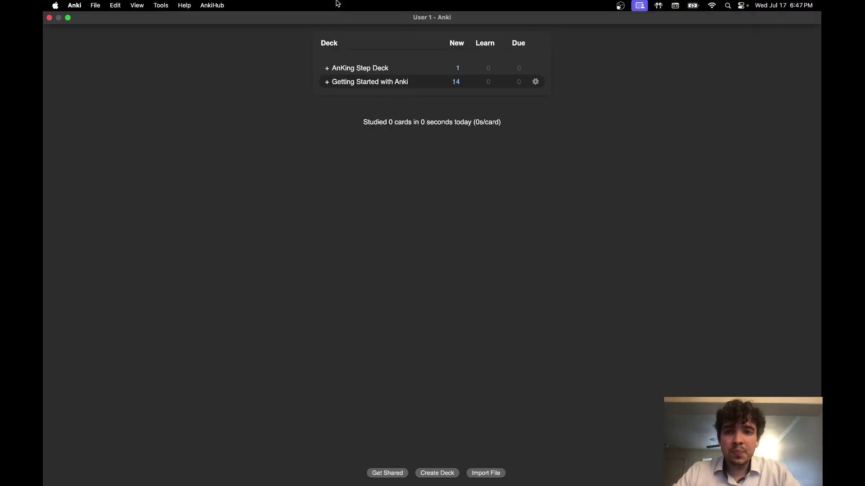